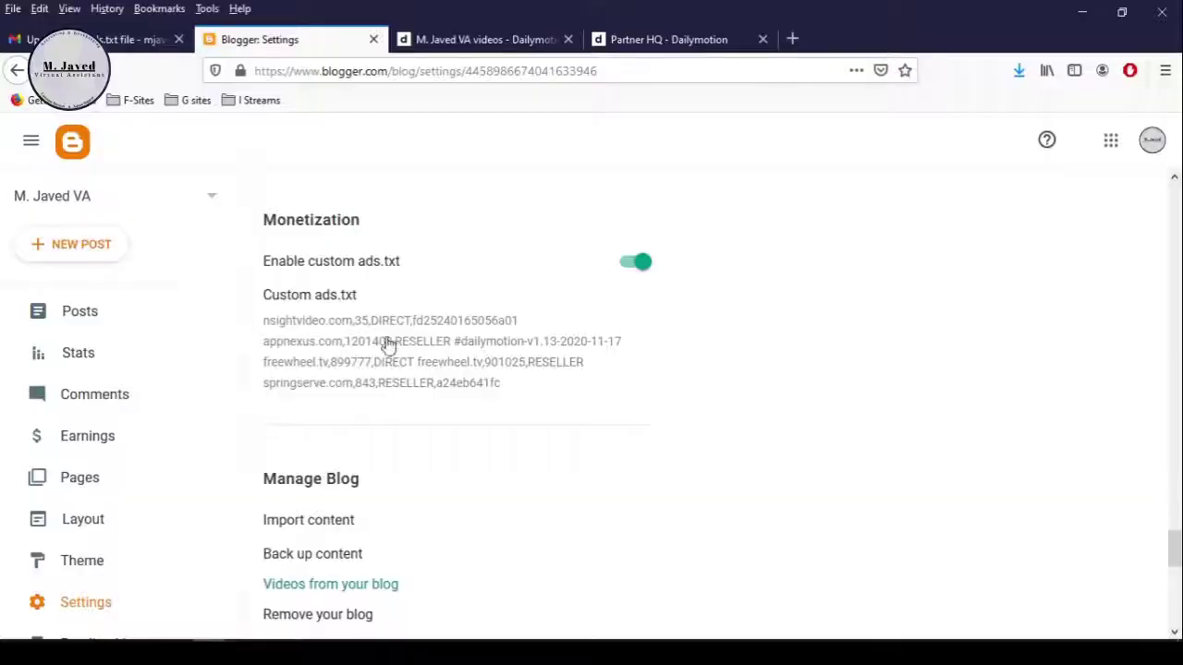
Swap Blogger's old custom ads.txt entries for the 35-composite-ads list from Notepad and save.
left_click(435, 344)
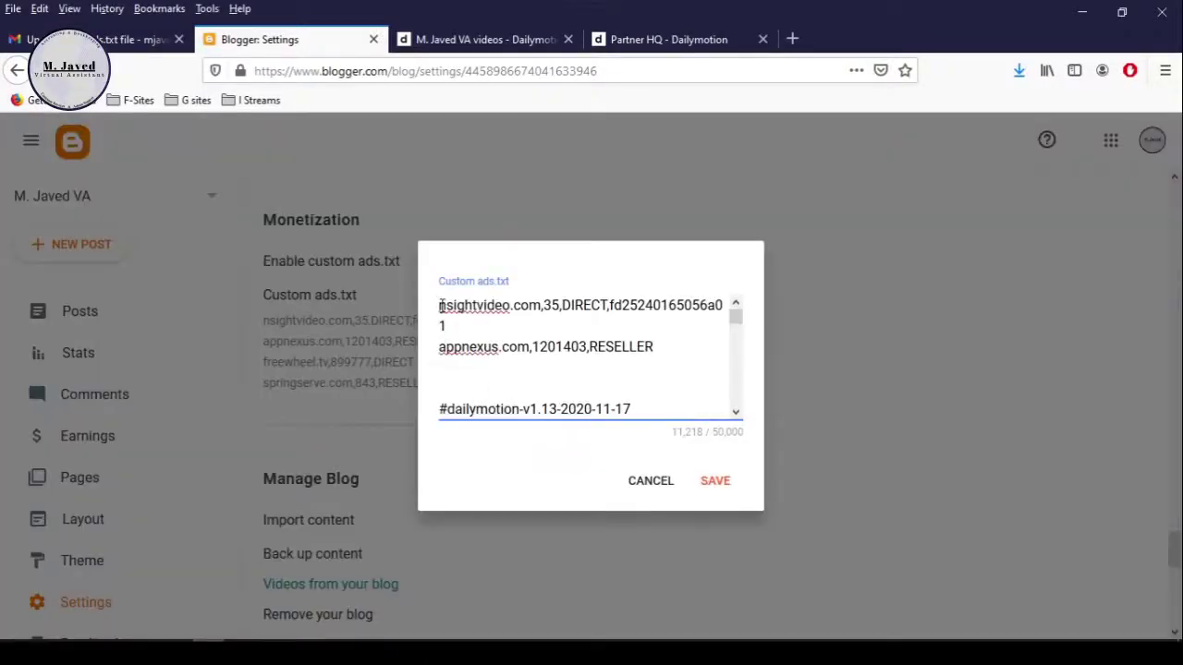
left_click_drag(439, 305, 608, 410)
key("Delete")
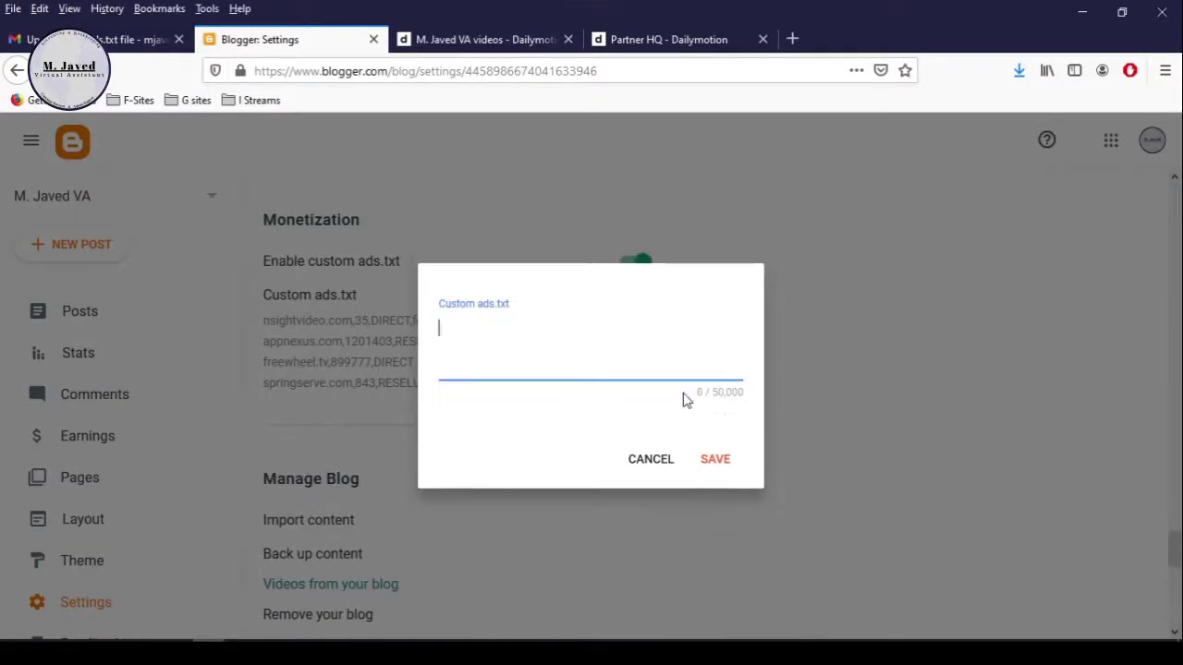
key("alt+Tab")
key("ctrl+a")
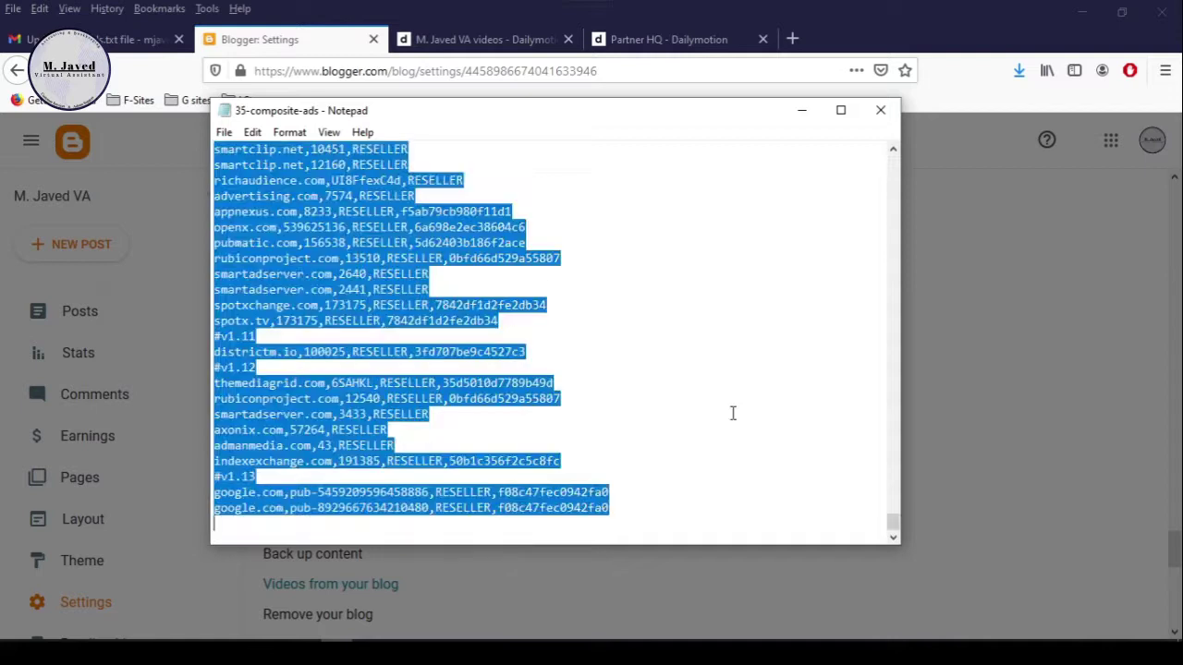
key("ctrl+c")
key("alt+Tab")
key("ctrl+v")
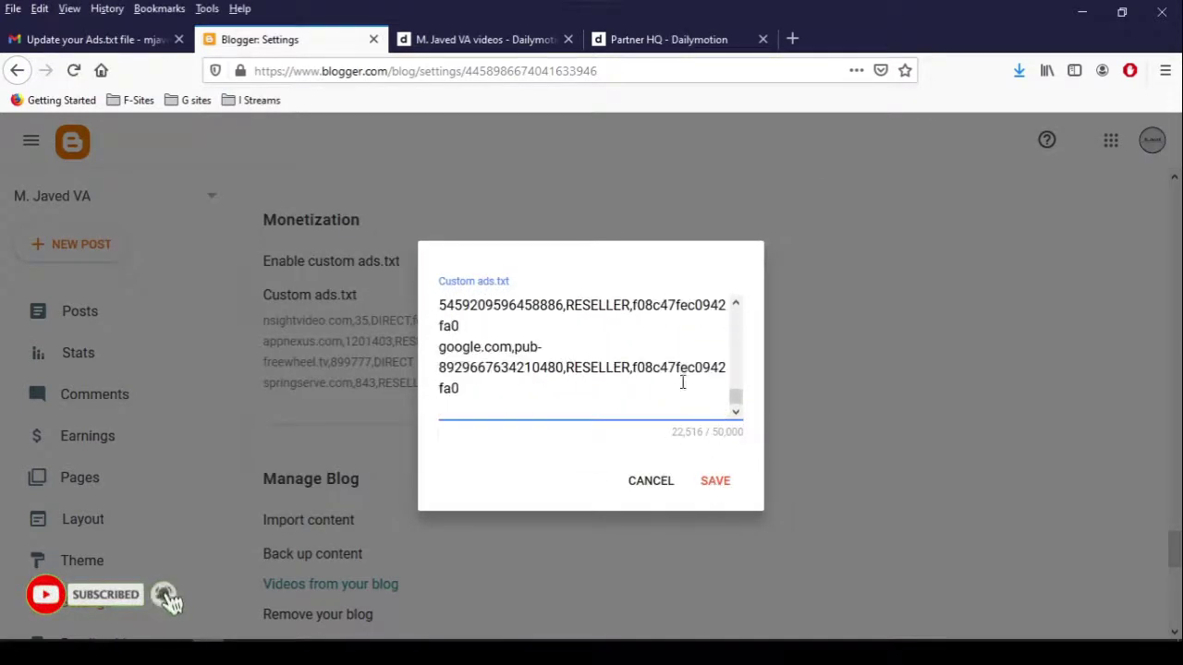
left_click(718, 481)
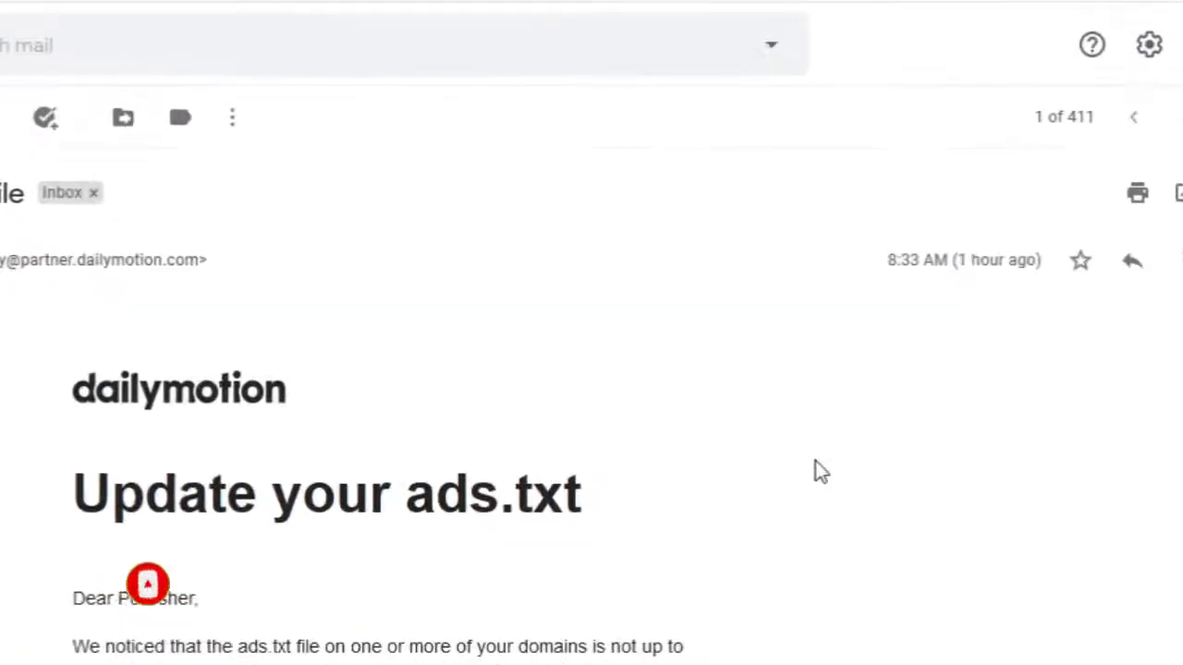
scroll(825, 430, "down", 2)
scroll(821, 453, "up", 2)
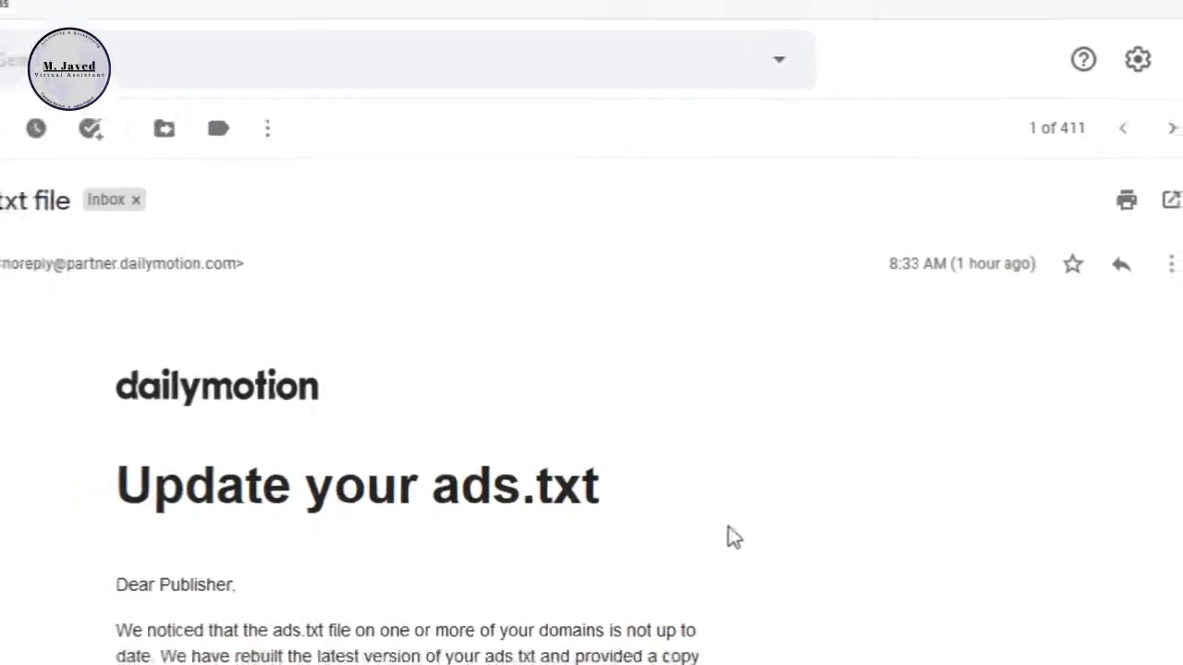
scroll(786, 475, "down", 2)
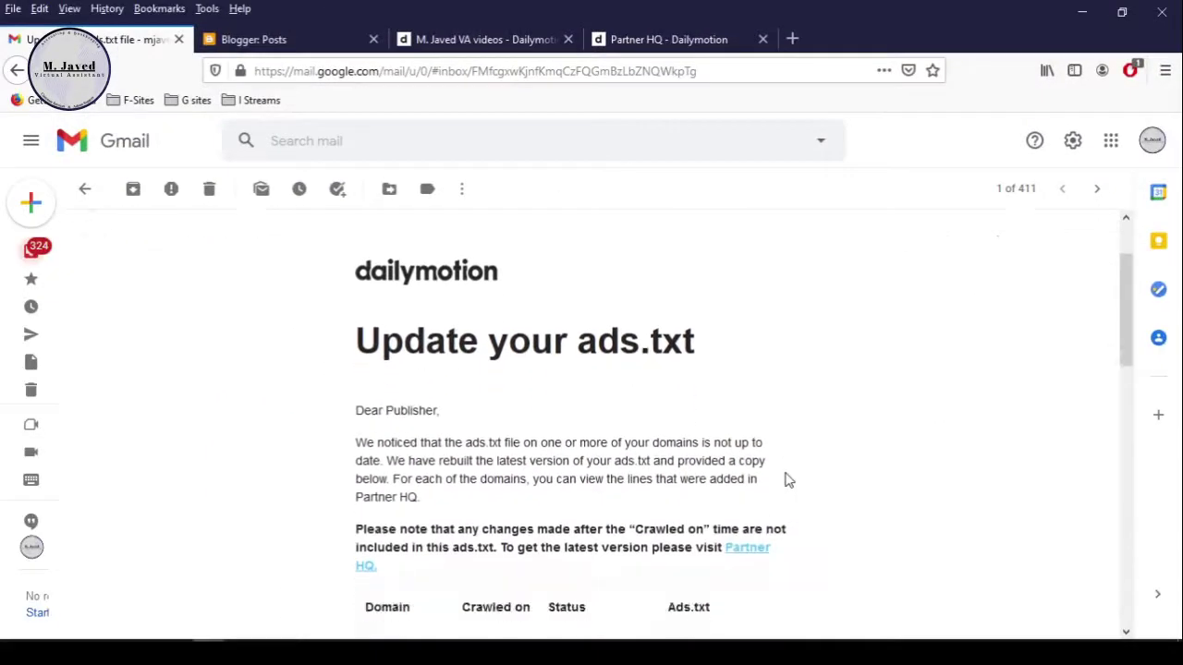
scroll(788, 480, "down", 2)
scroll(790, 478, "down", 2)
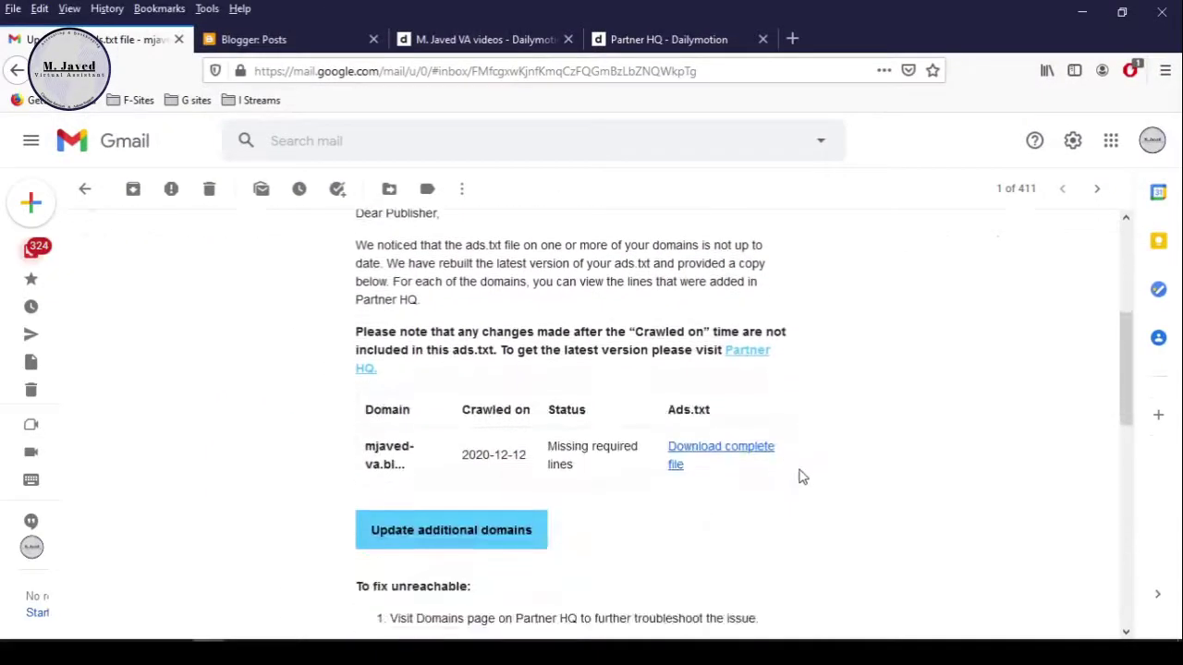
scroll(801, 478, "down", 2)
scroll(800, 476, "down", 4)
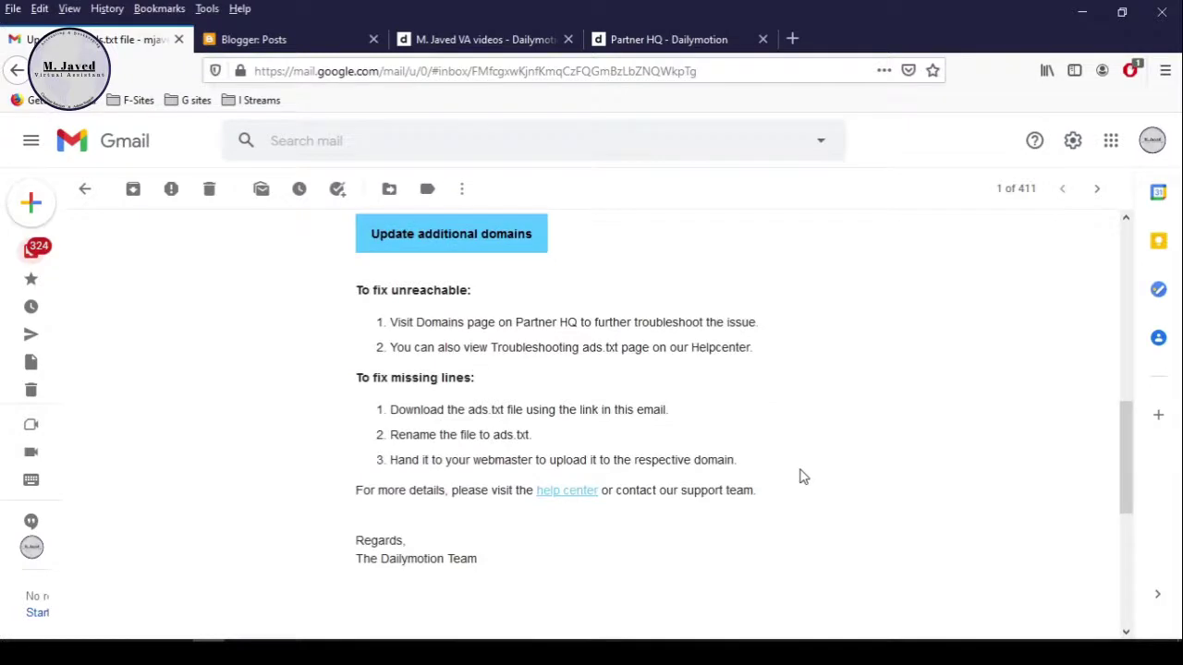
scroll(802, 476, "down", 3)
scroll(802, 476, "up", 2)
scroll(802, 476, "up", 2)
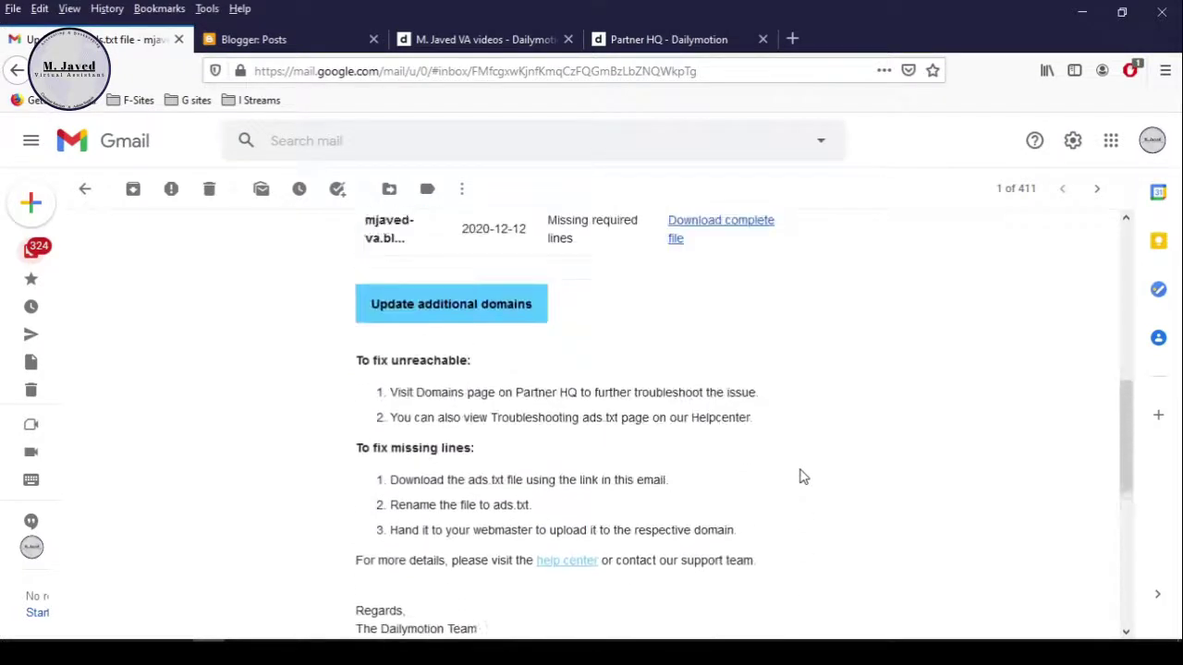
scroll(802, 476, "up", 2)
scroll(802, 476, "up", 2)
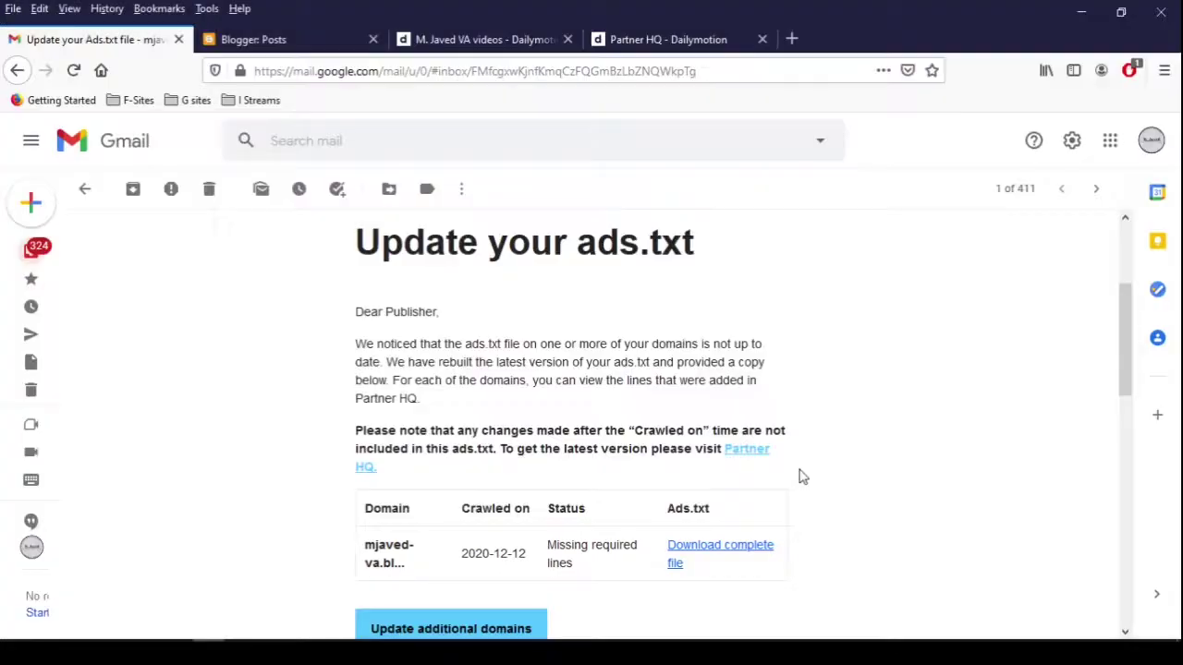
scroll(802, 477, "down", 2)
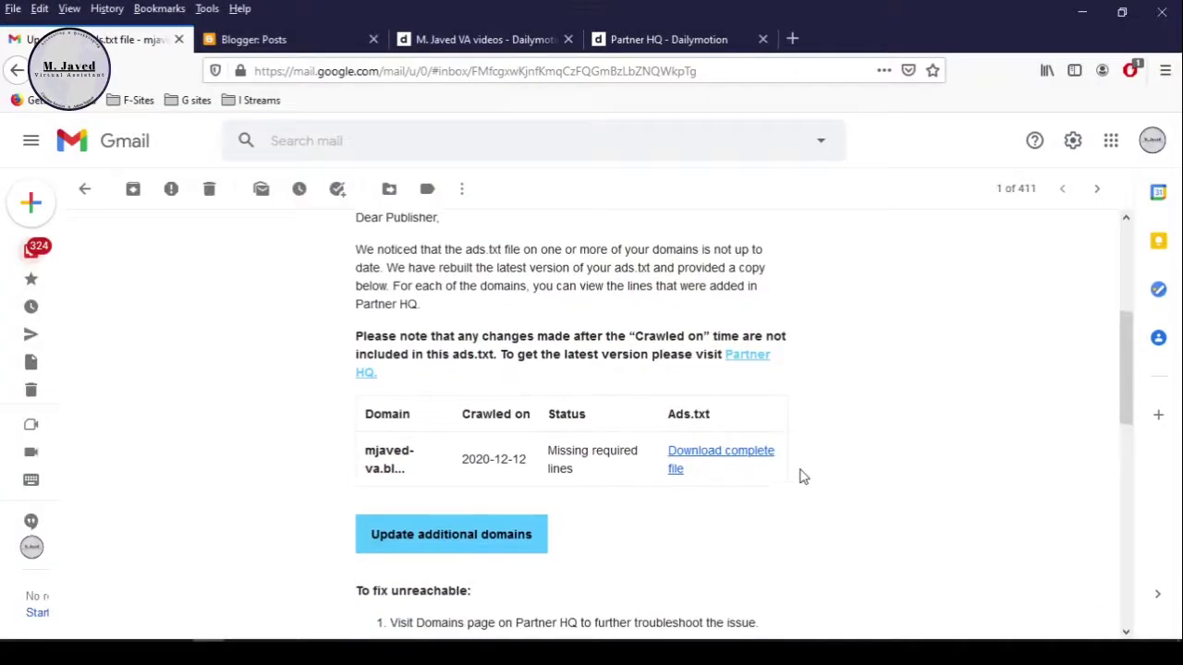
scroll(803, 476, "up", 2)
scroll(802, 476, "up", 2)
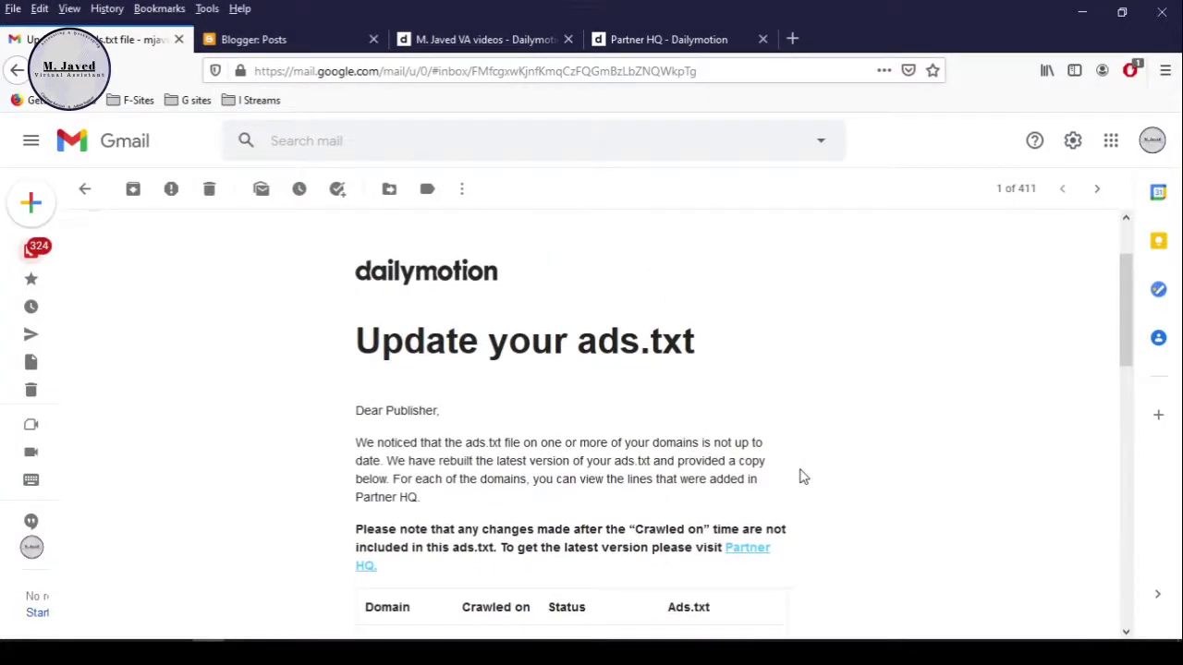
scroll(802, 477, "down", 2)
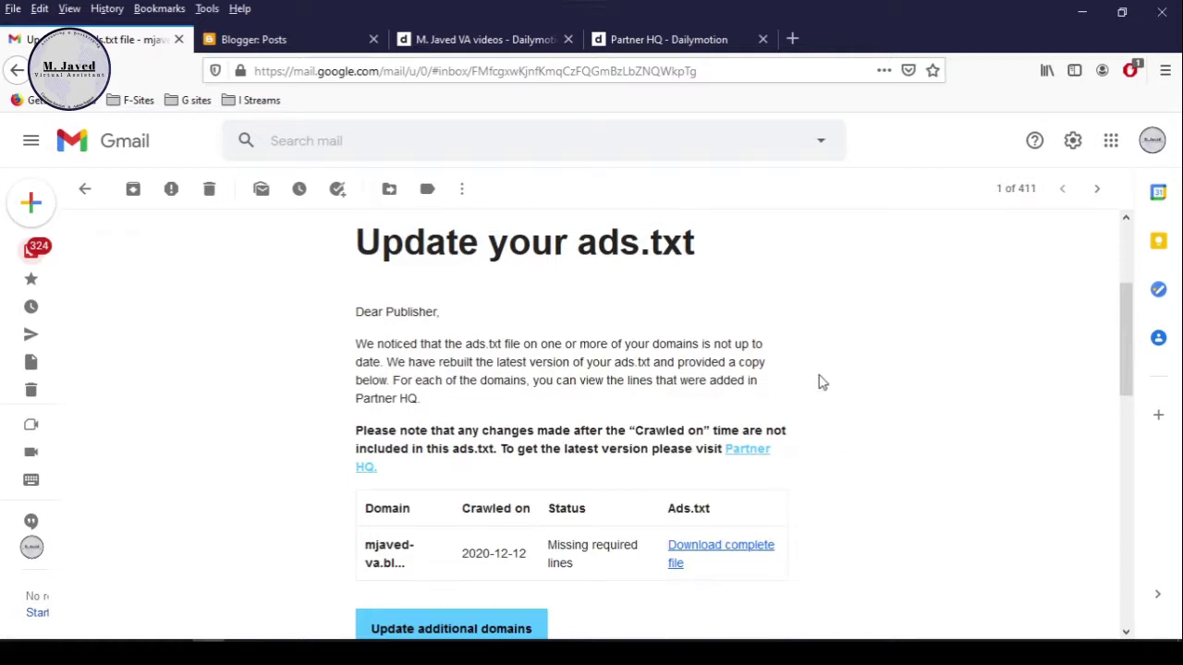
Go from the Dailymotion channel to Partner HQ and check the Update ads.txt files notification.
left_click(471, 44)
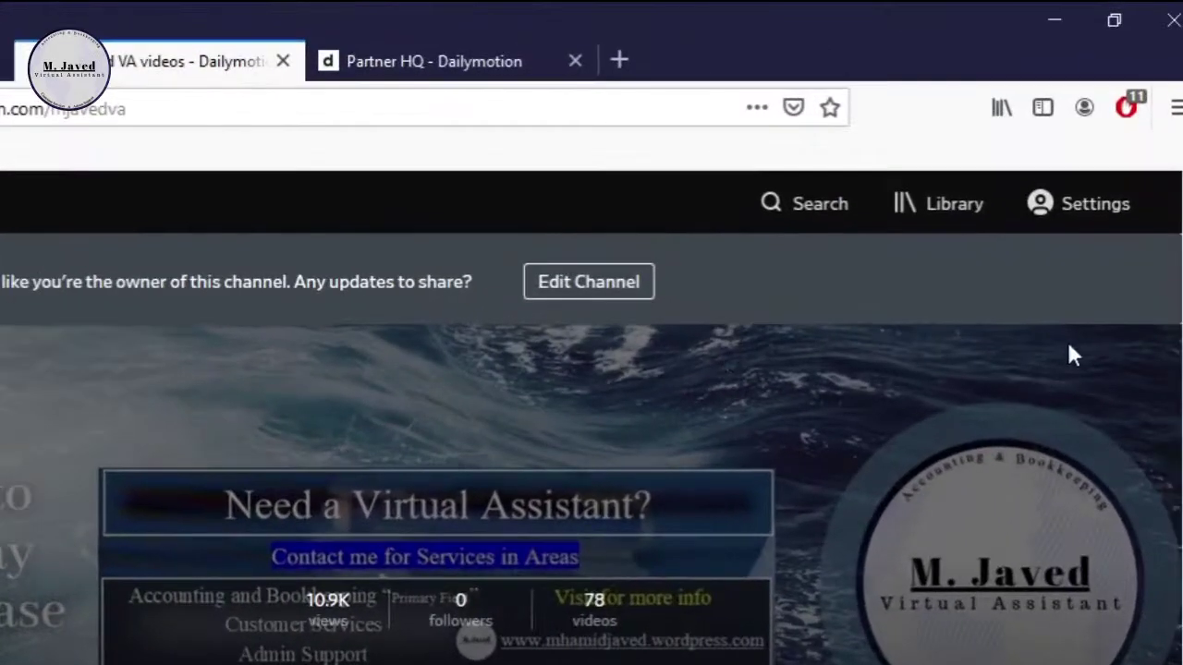
left_click(1079, 214)
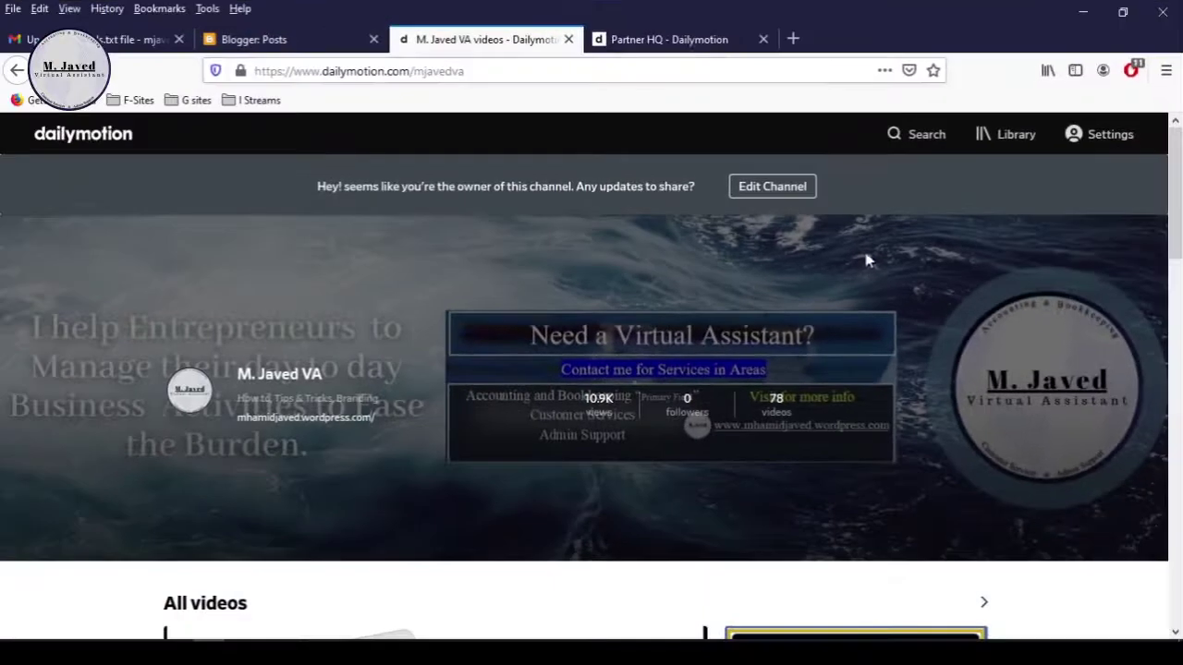
left_click(686, 42)
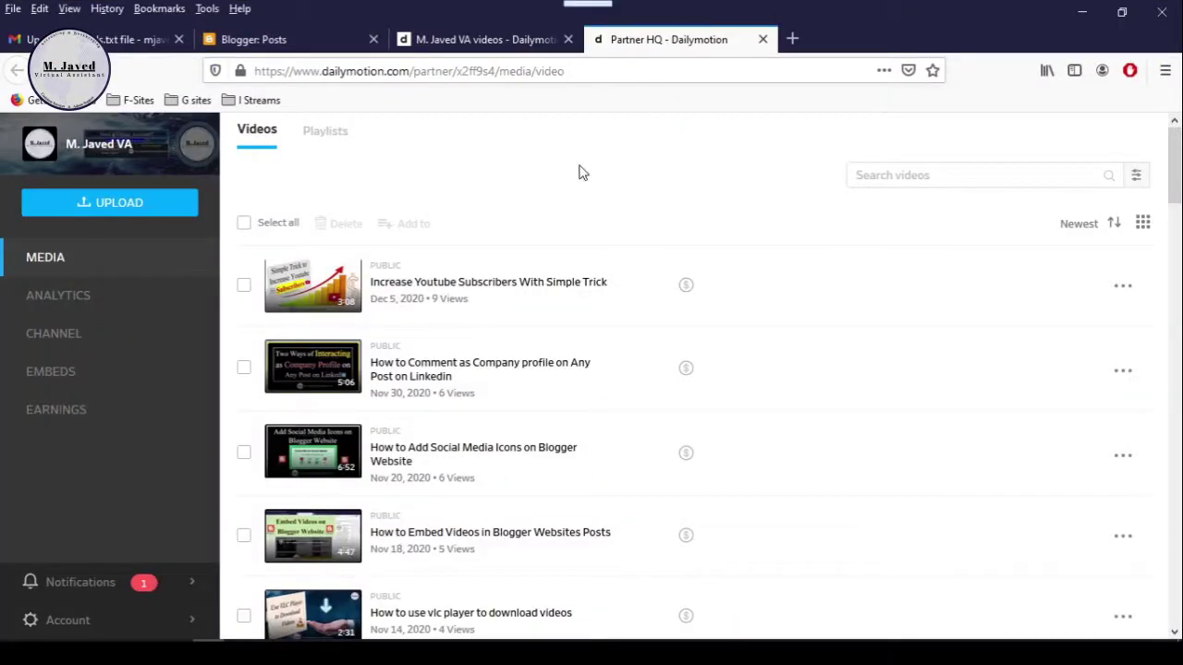
left_click(116, 592)
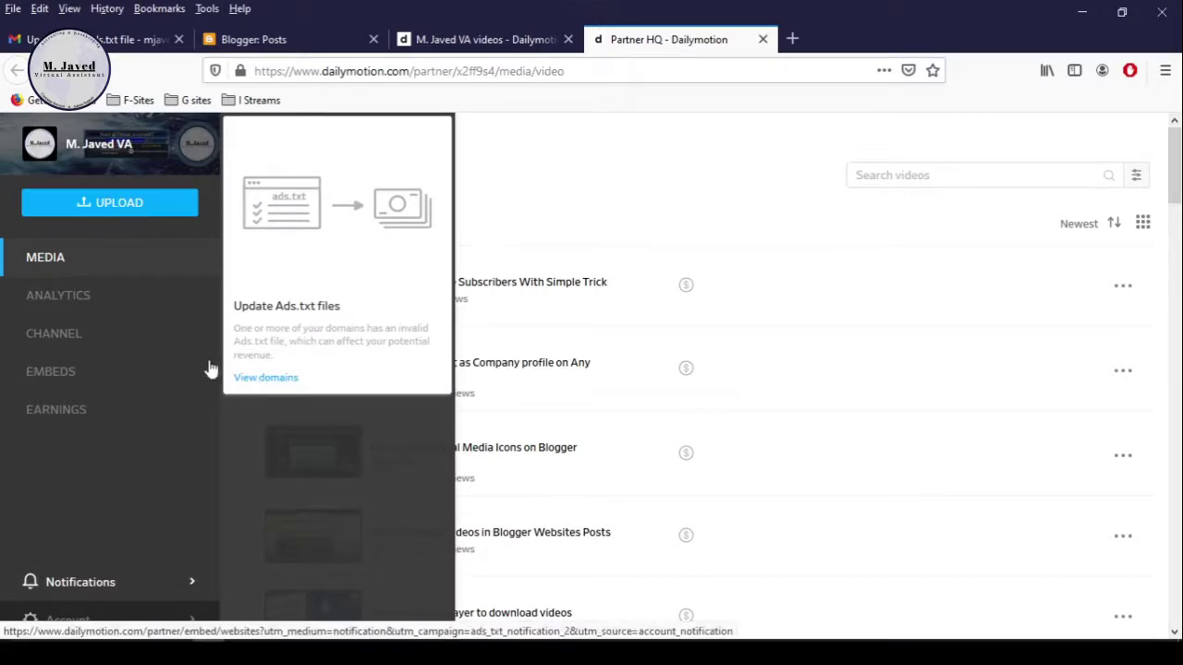
left_click(132, 586)
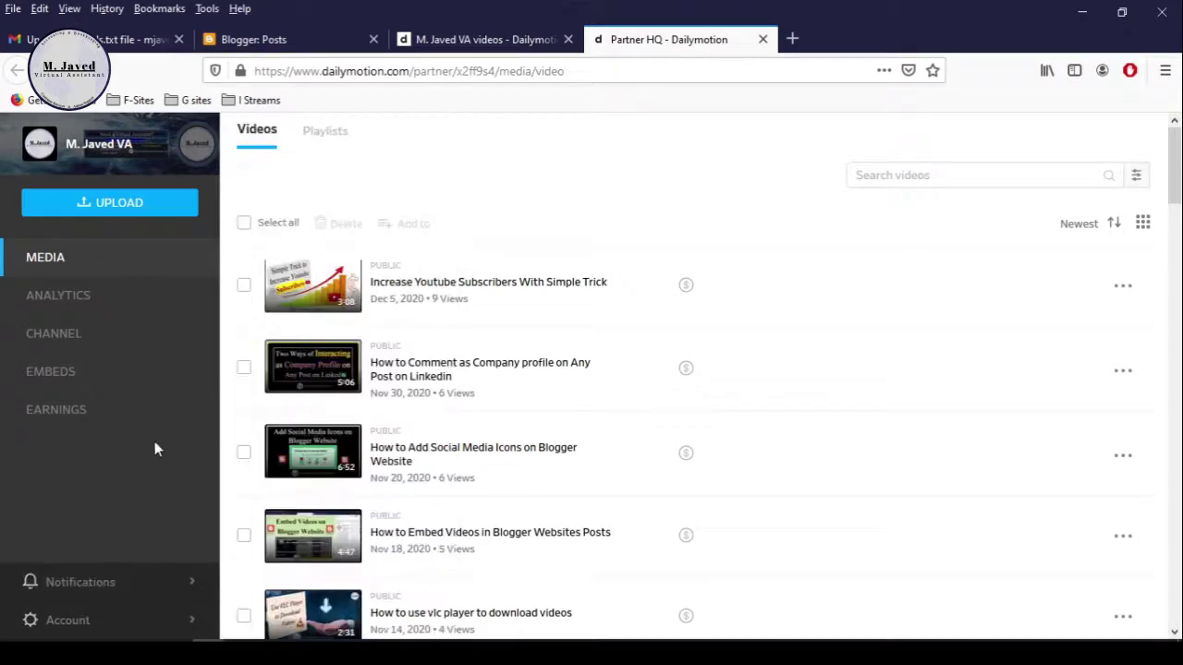
Open Embeds > Domains and view the blogspot domain's 'Update ads.txt with latest version' details.
left_click(109, 375)
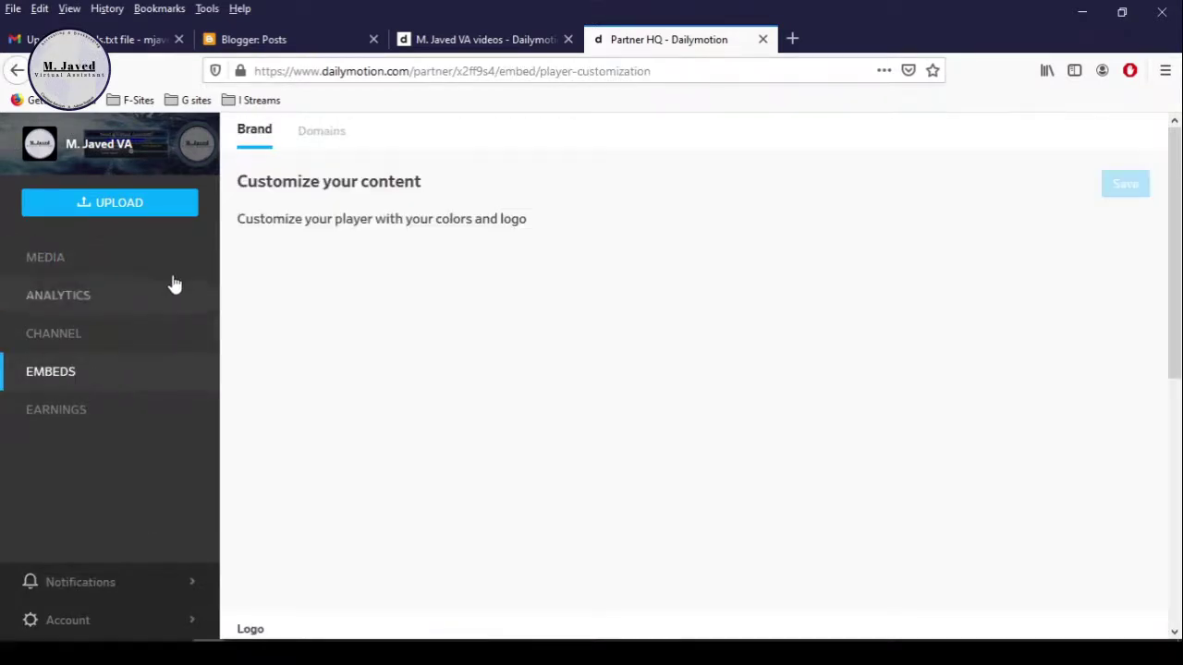
left_click(316, 138)
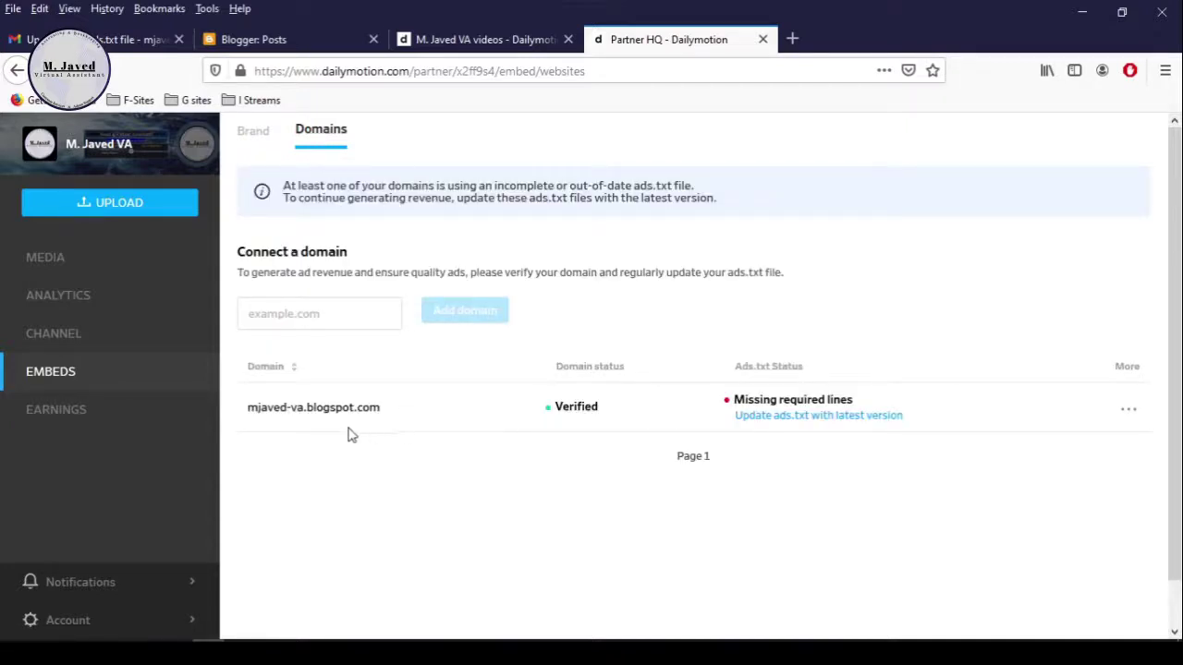
left_click(788, 427)
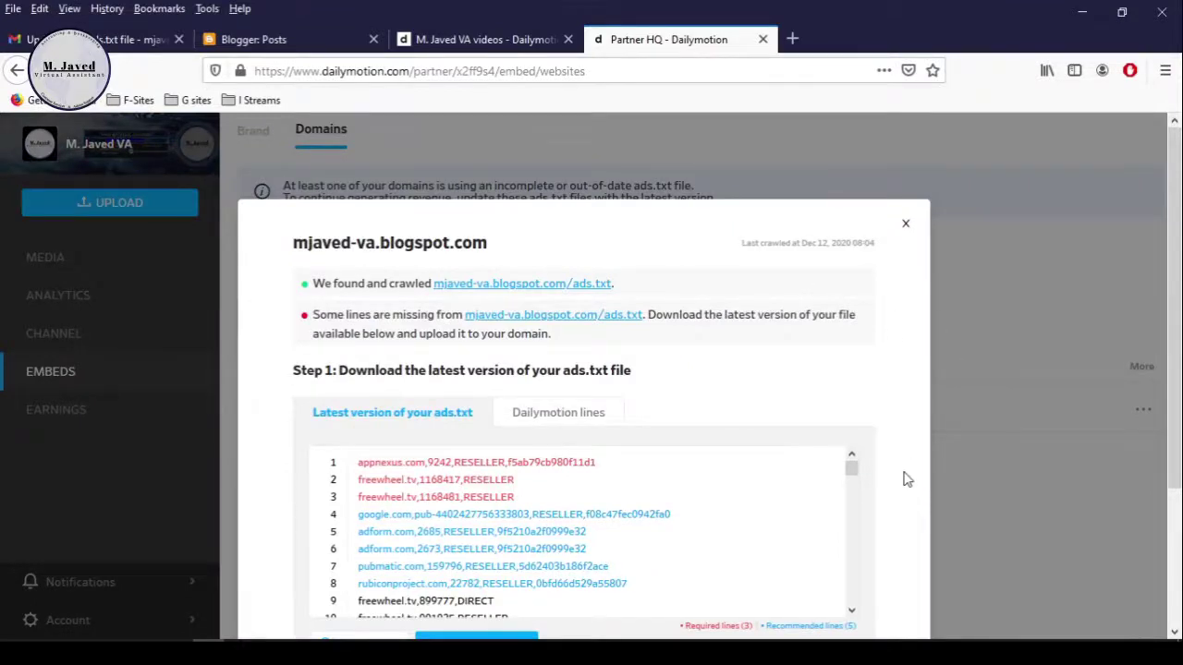
scroll(907, 479, "down", 2)
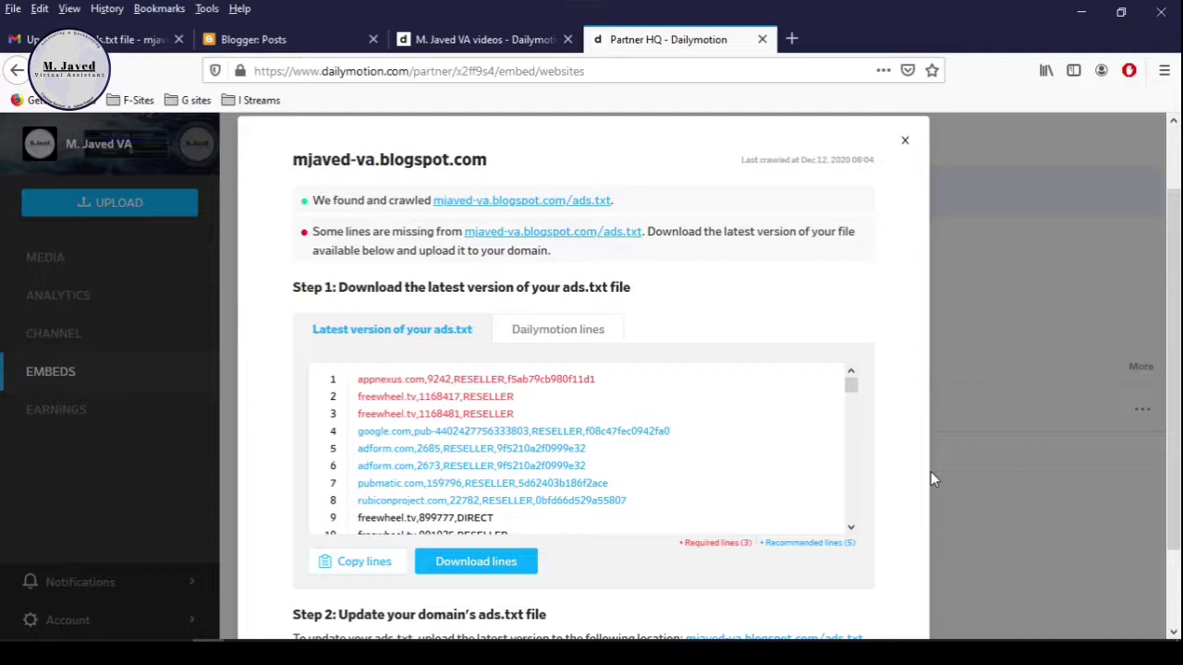
scroll(931, 479, "down", 2)
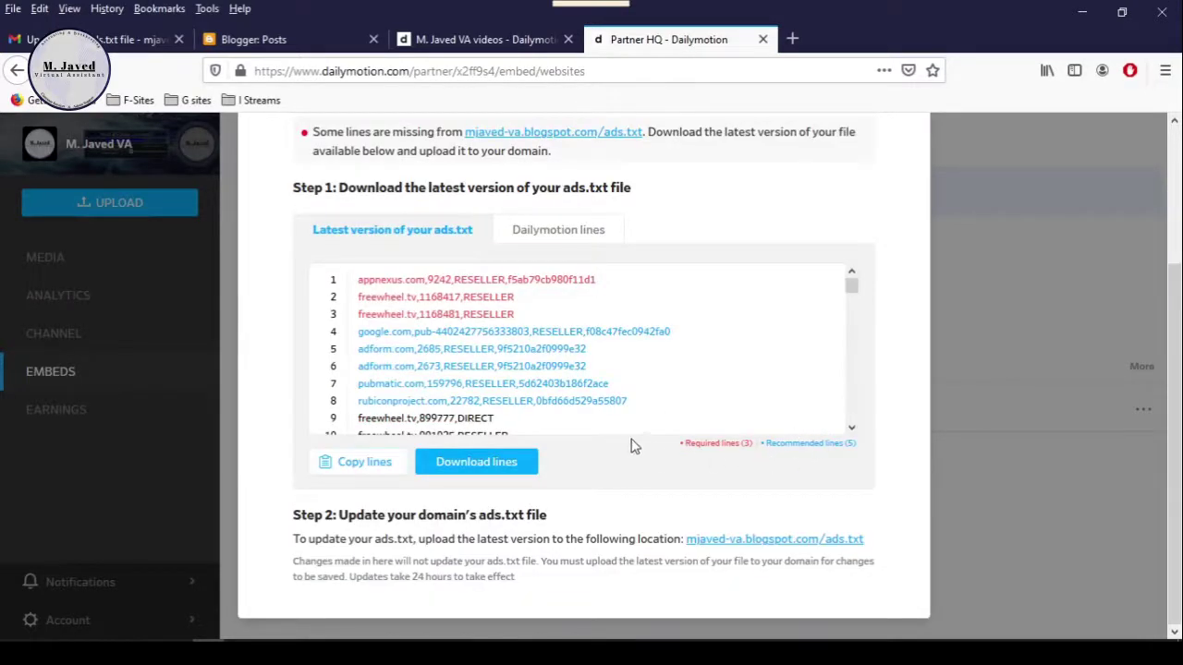
Download 35-composite-ads.txt from Partner HQ with Firefox's Save File option.
left_click(462, 466)
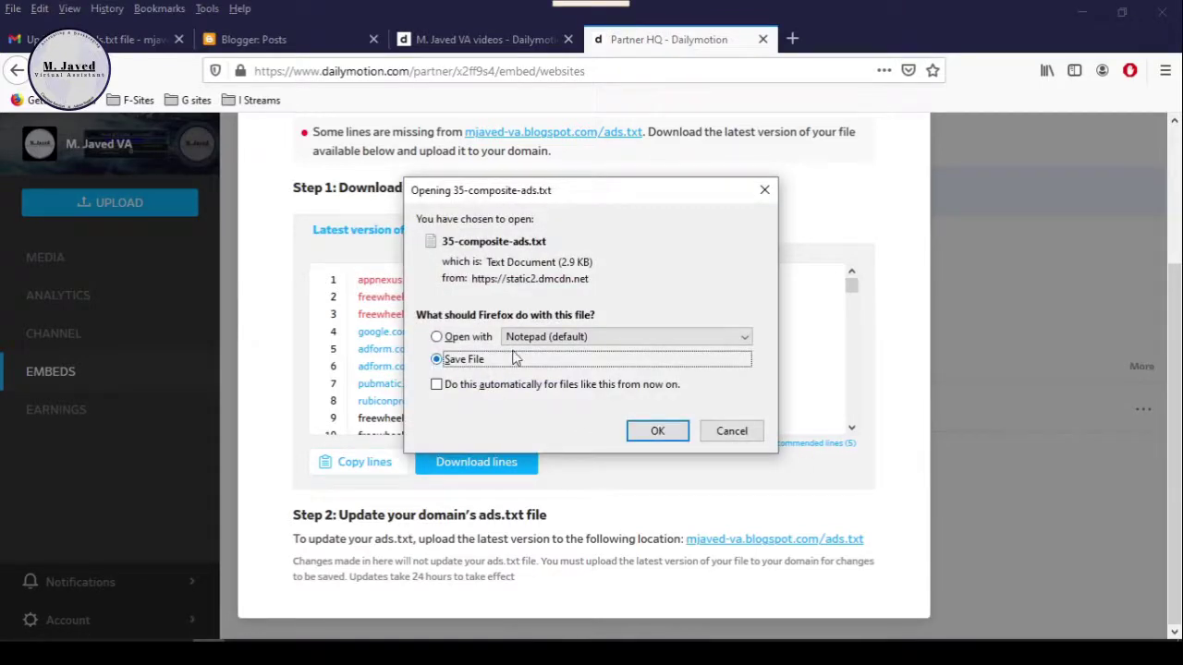
left_click(657, 432)
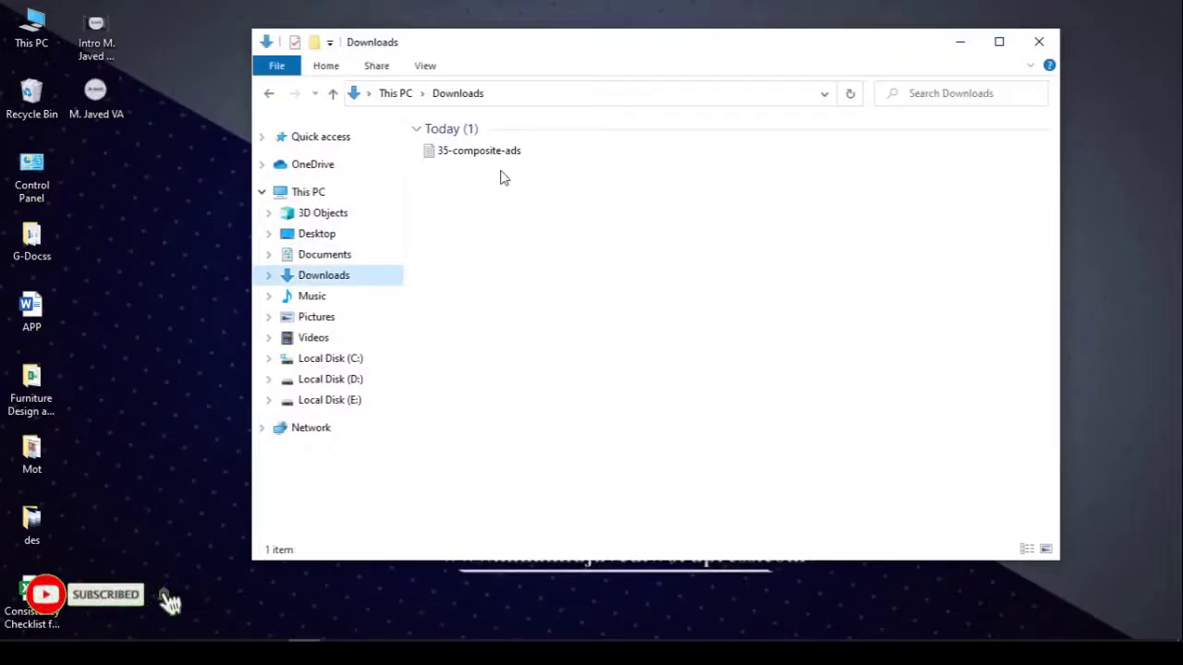
Open 35-composite-ads from Downloads in Notepad, scroll through its lines, and move the window aside.
double_click(481, 158)
scroll(656, 287, "down", 6)
scroll(649, 319, "down", 6)
scroll(650, 319, "down", 6)
scroll(650, 321, "down", 6)
scroll(650, 321, "down", 3)
left_click_drag(823, 243, 802, 151)
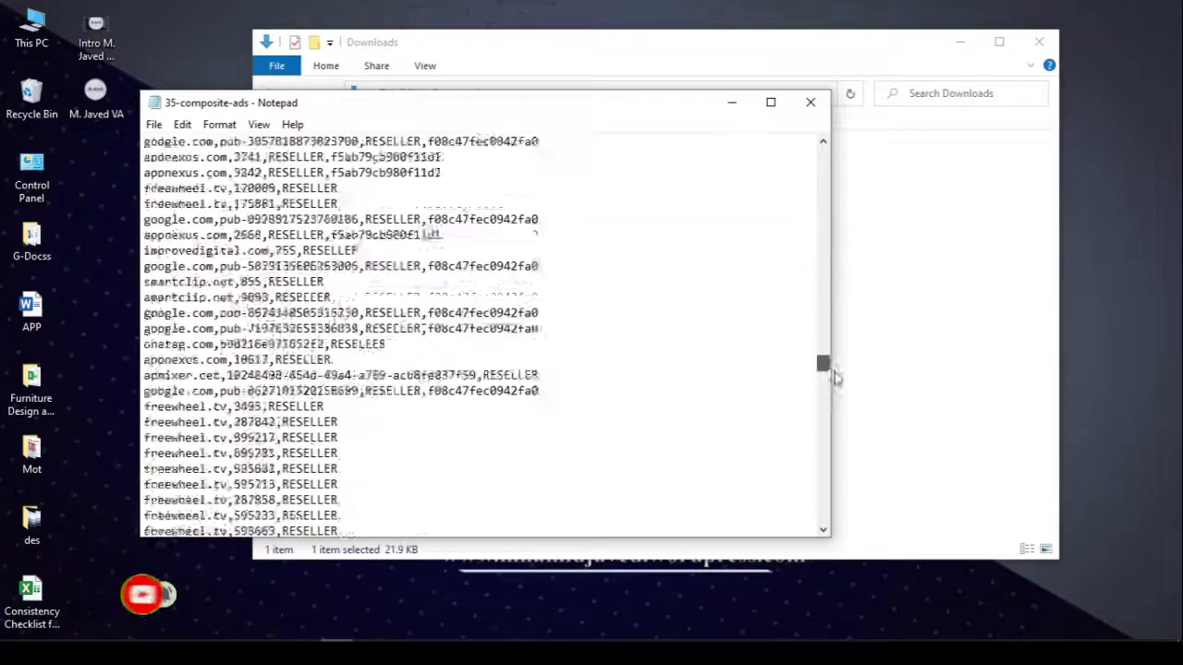
left_click_drag(553, 114, 623, 121)
left_click(961, 43)
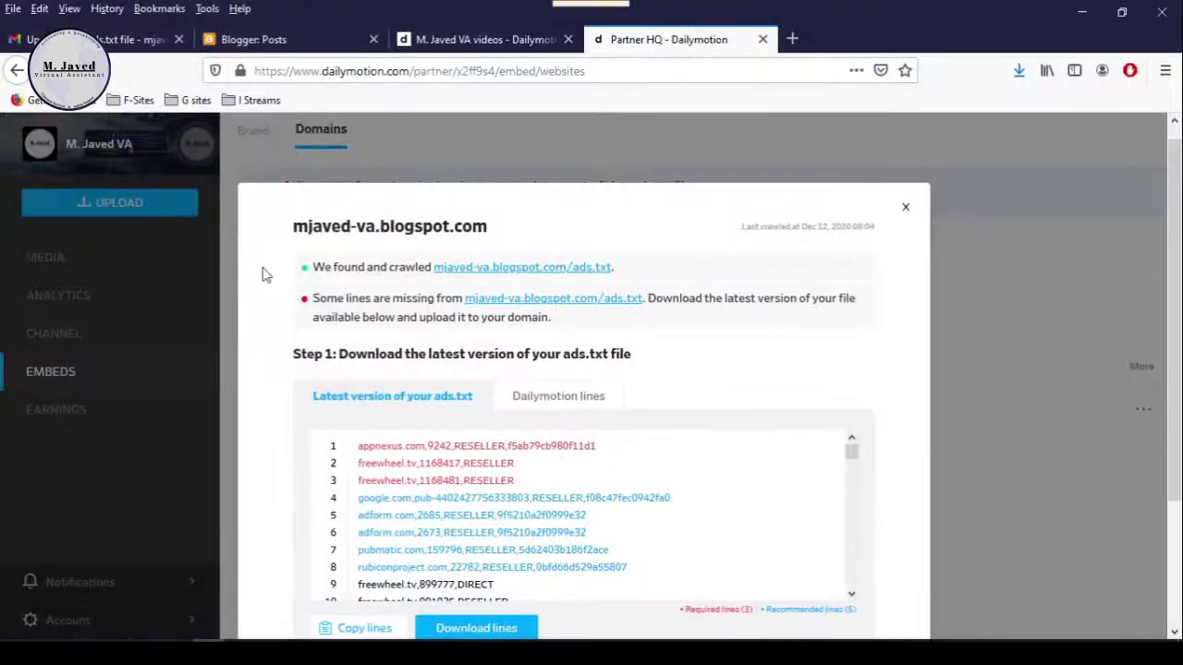
Switch to Blogger, open Settings, and scroll down to the Monetization custom ads.txt.
left_click(277, 40)
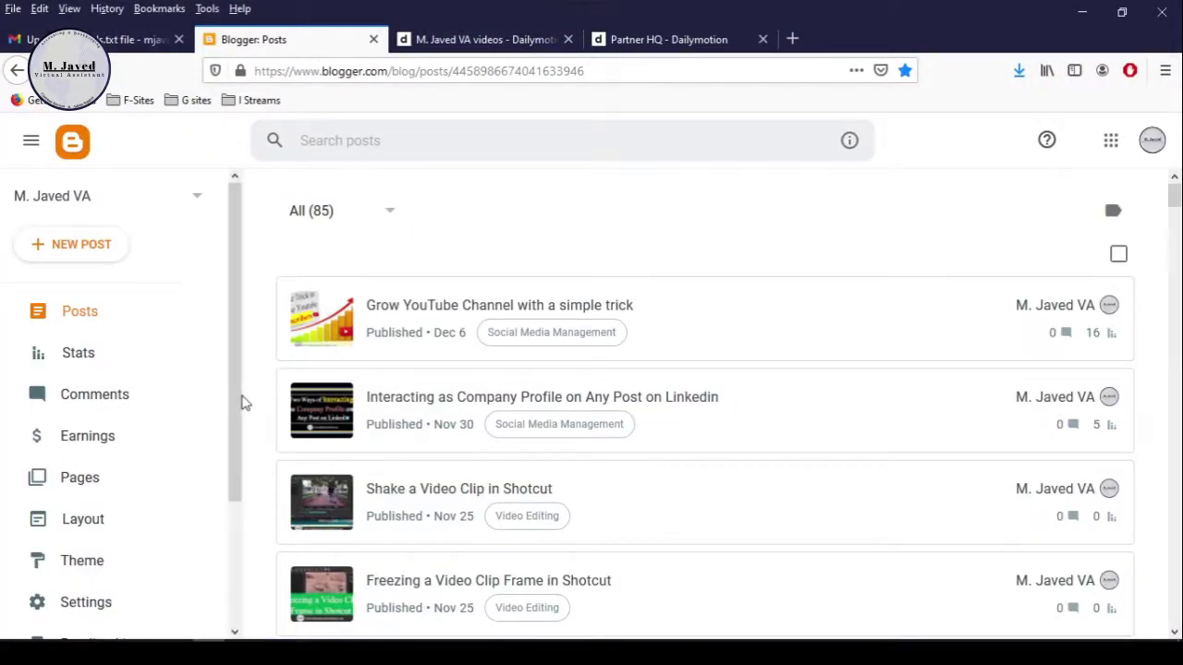
scroll(231, 406, "down", 3)
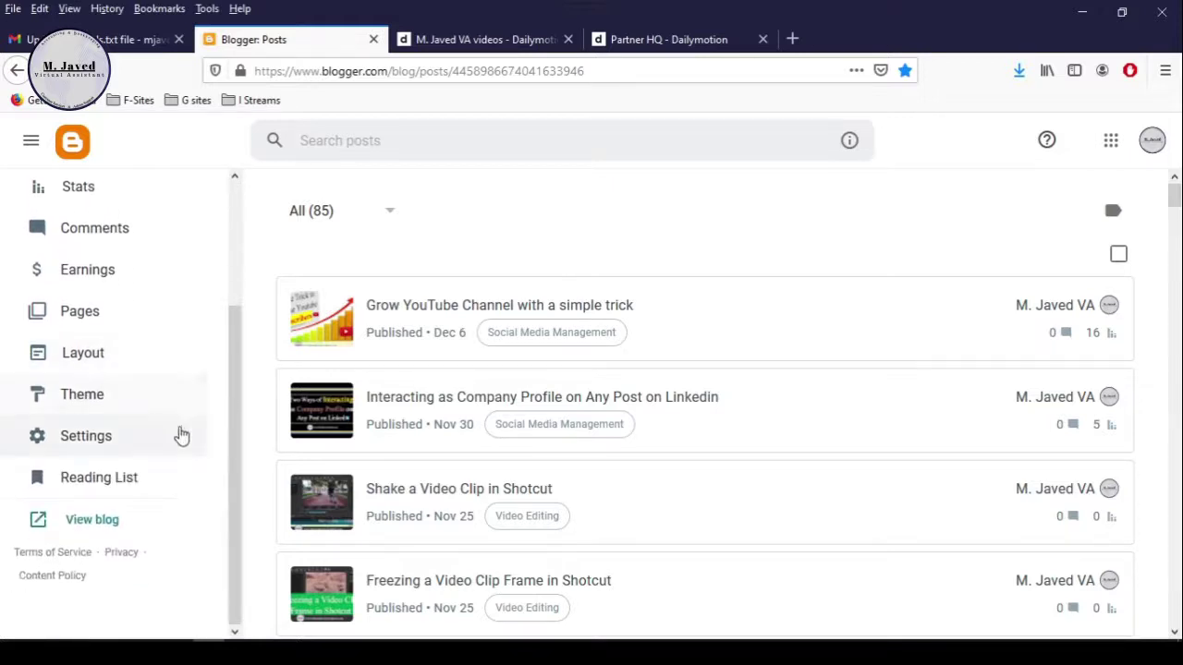
left_click(116, 439)
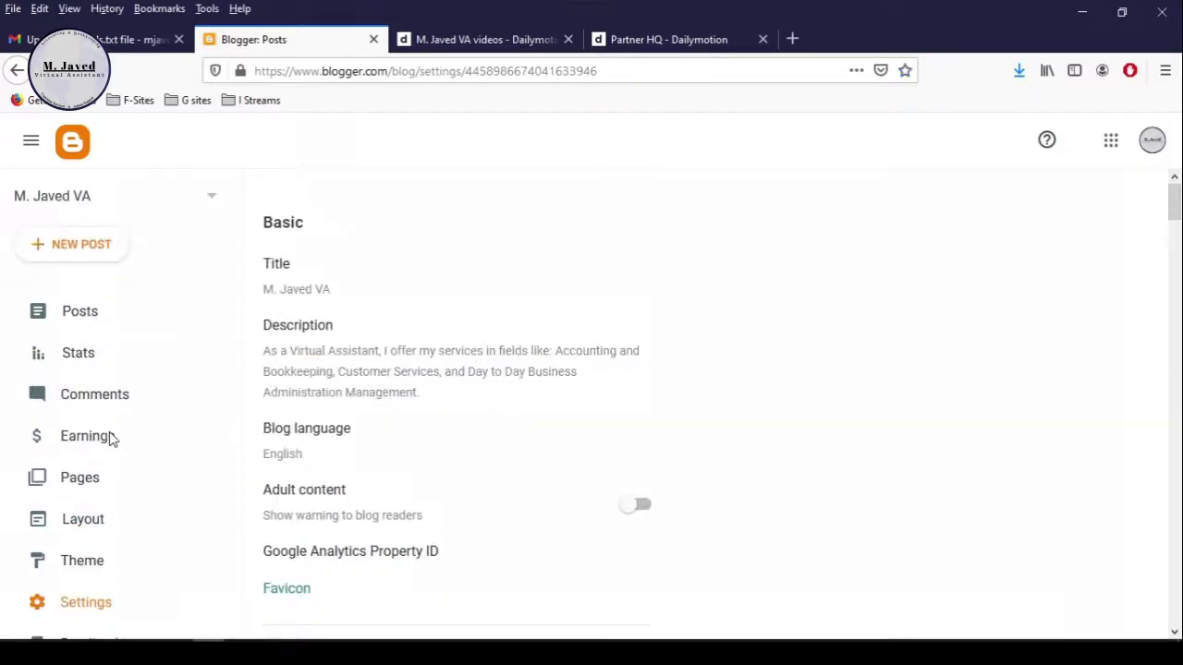
scroll(549, 388, "down", 4)
scroll(549, 388, "down", 4)
scroll(549, 389, "down", 4)
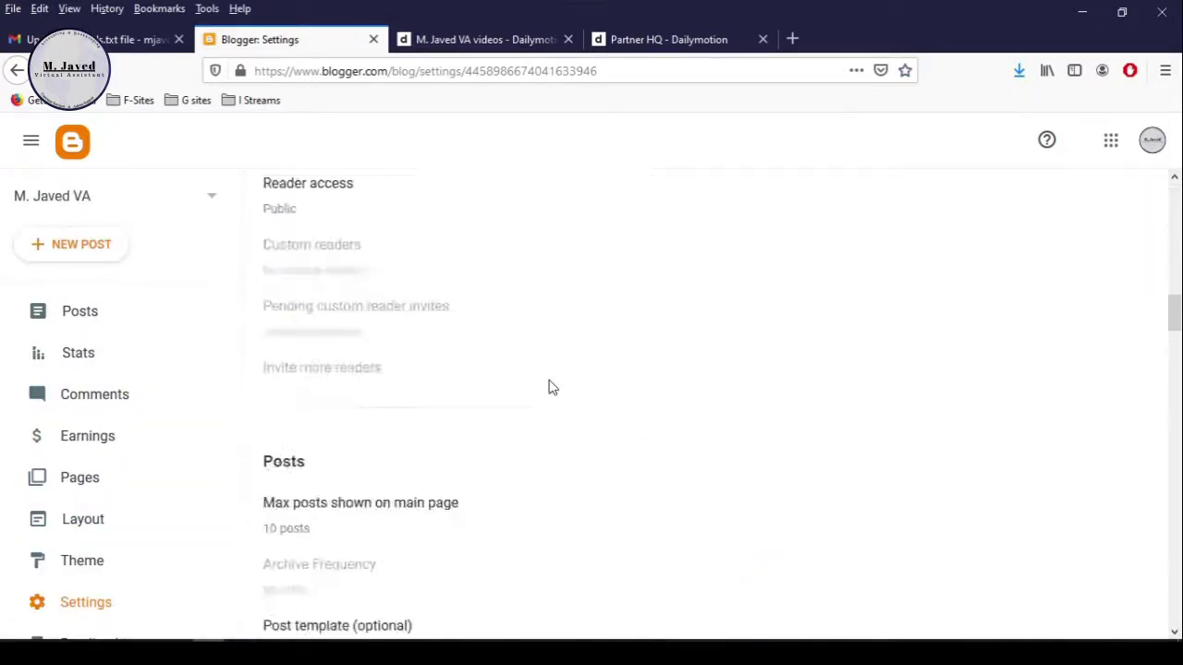
scroll(549, 388, "down", 5)
scroll(550, 389, "down", 4)
scroll(549, 388, "down", 4)
scroll(549, 388, "down", 4)
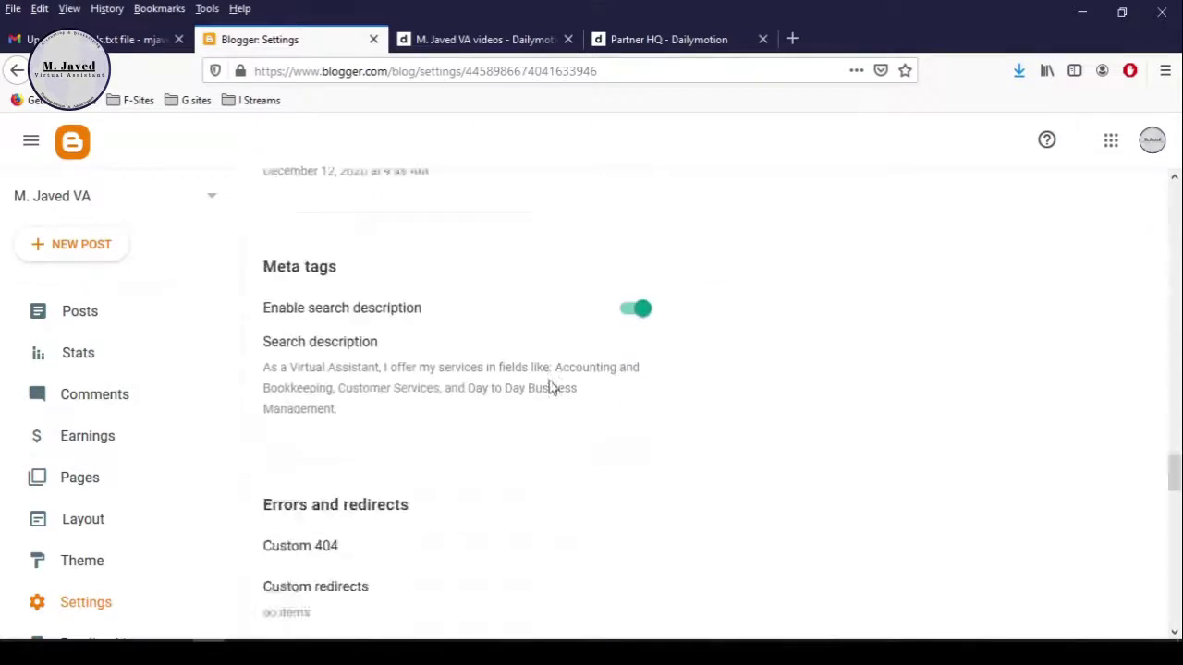
scroll(549, 388, "down", 5)
scroll(549, 388, "down", 2)
scroll(549, 389, "down", 2)
scroll(467, 306, "up", 1)
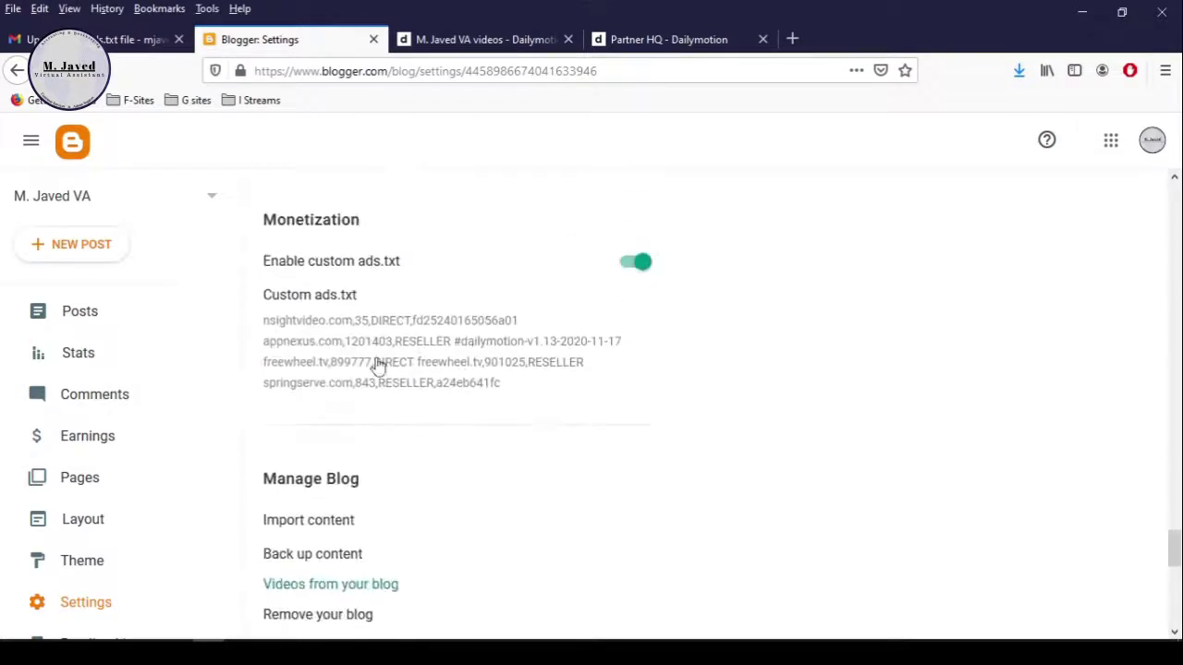
left_click(452, 338)
Select and delete every old line in the custom ads.txt box, leaving it empty.
left_click(737, 319)
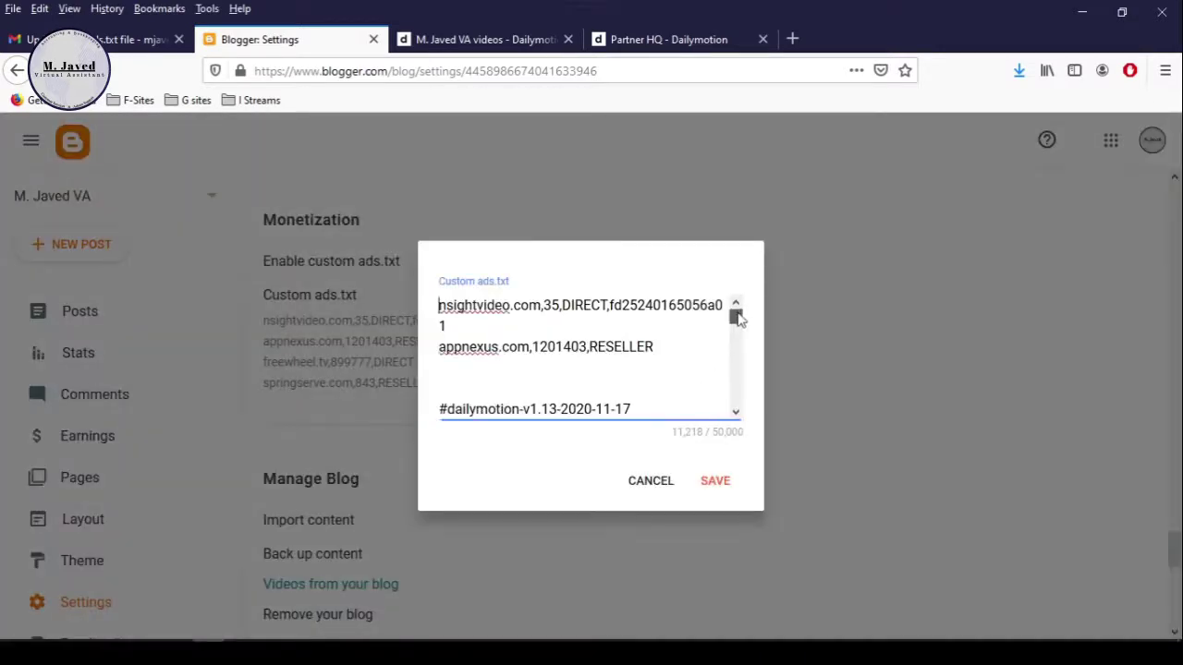
left_click_drag(440, 313, 770, 602)
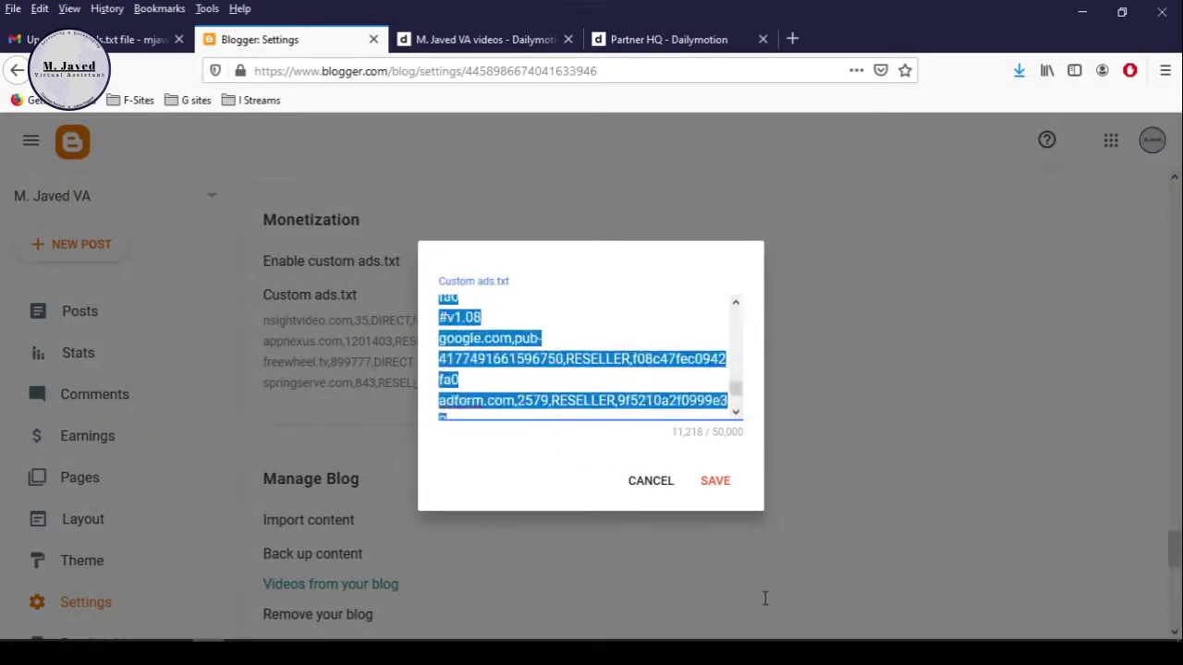
key("Delete")
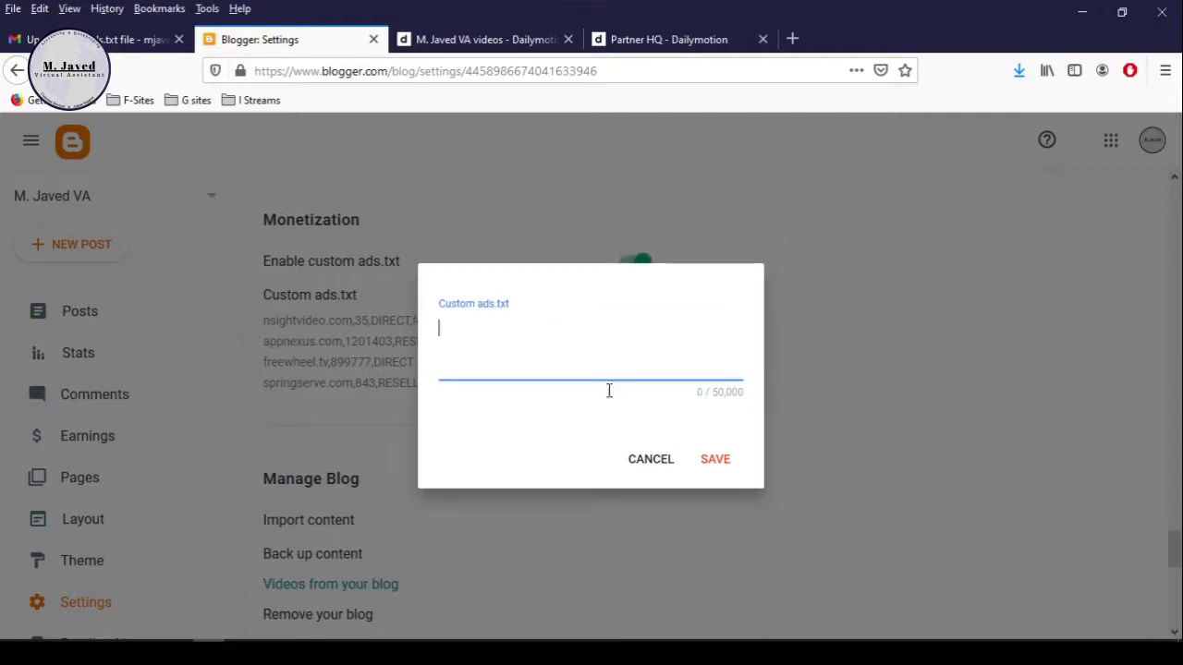
left_click(689, 399)
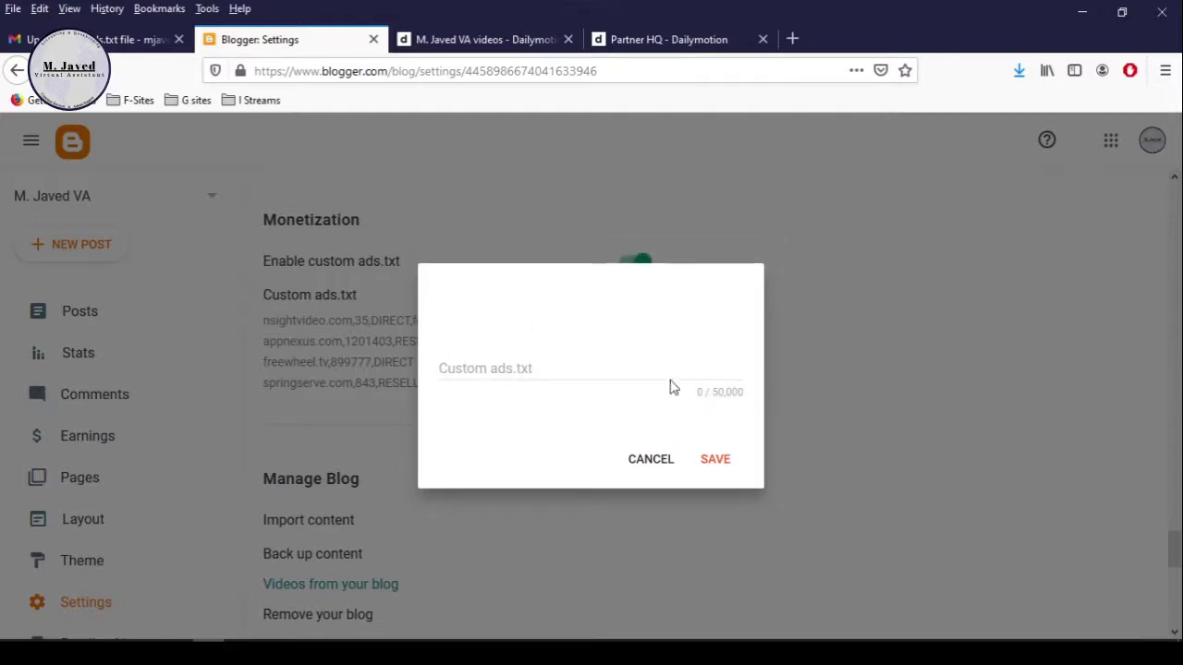
left_click(660, 372)
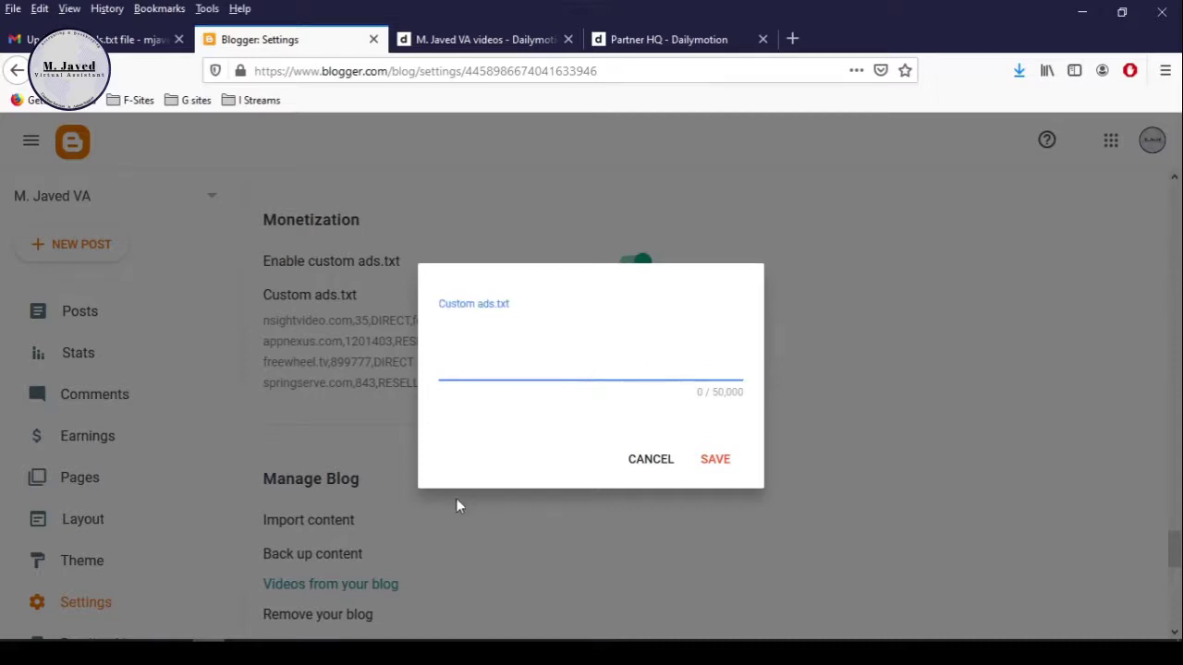
key("alt+Tab")
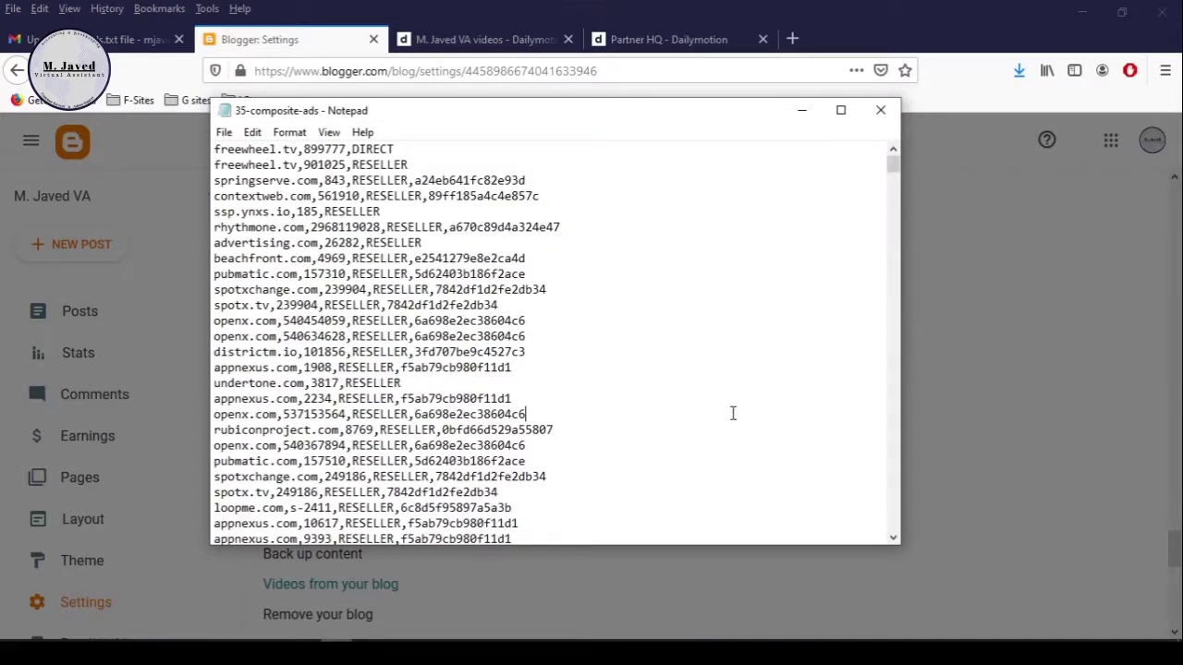
Copy all of 35-composite-ads from Notepad and minimize the Notepad window.
key("ctrl+a")
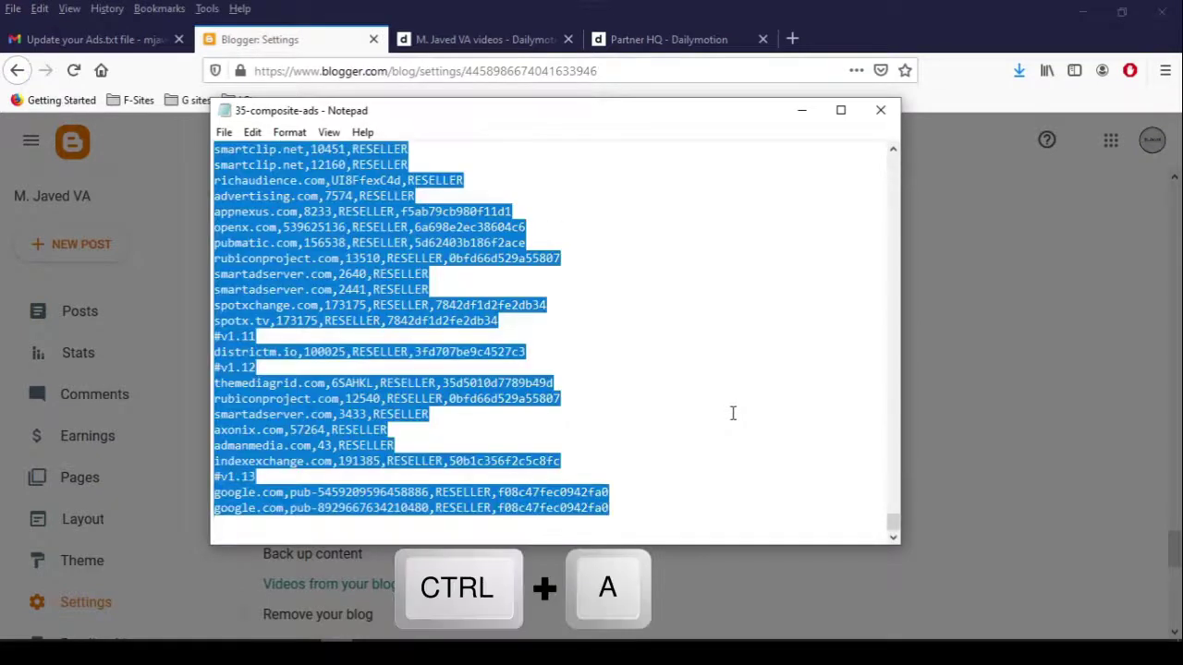
key("ctrl+c")
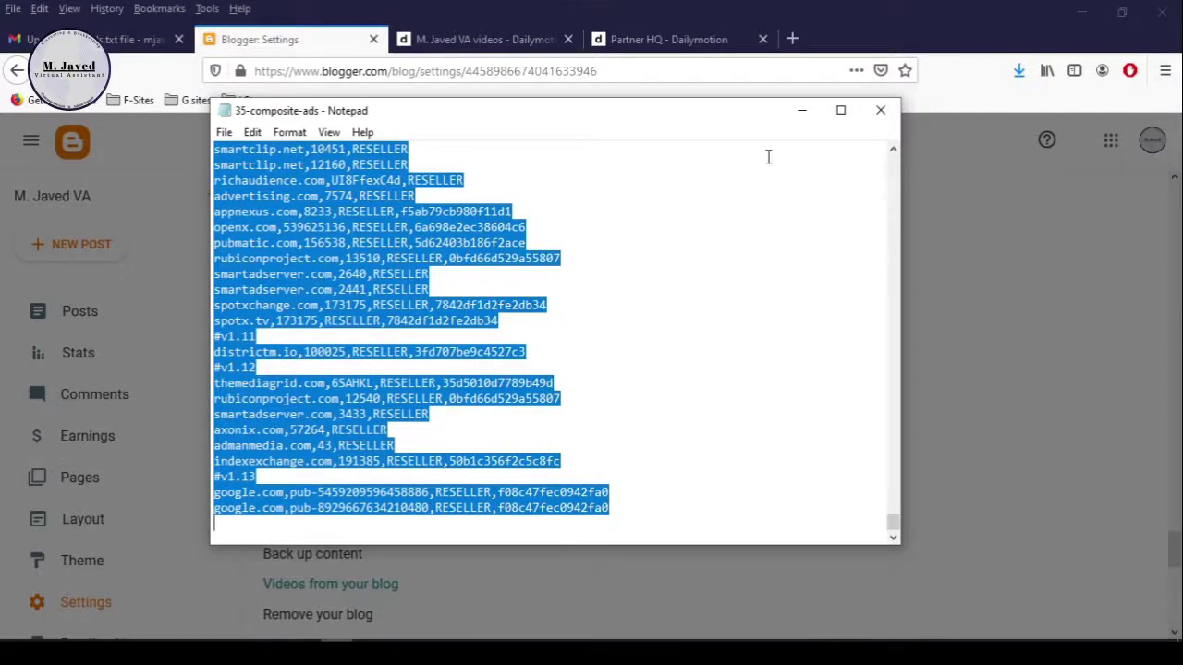
left_click(802, 110)
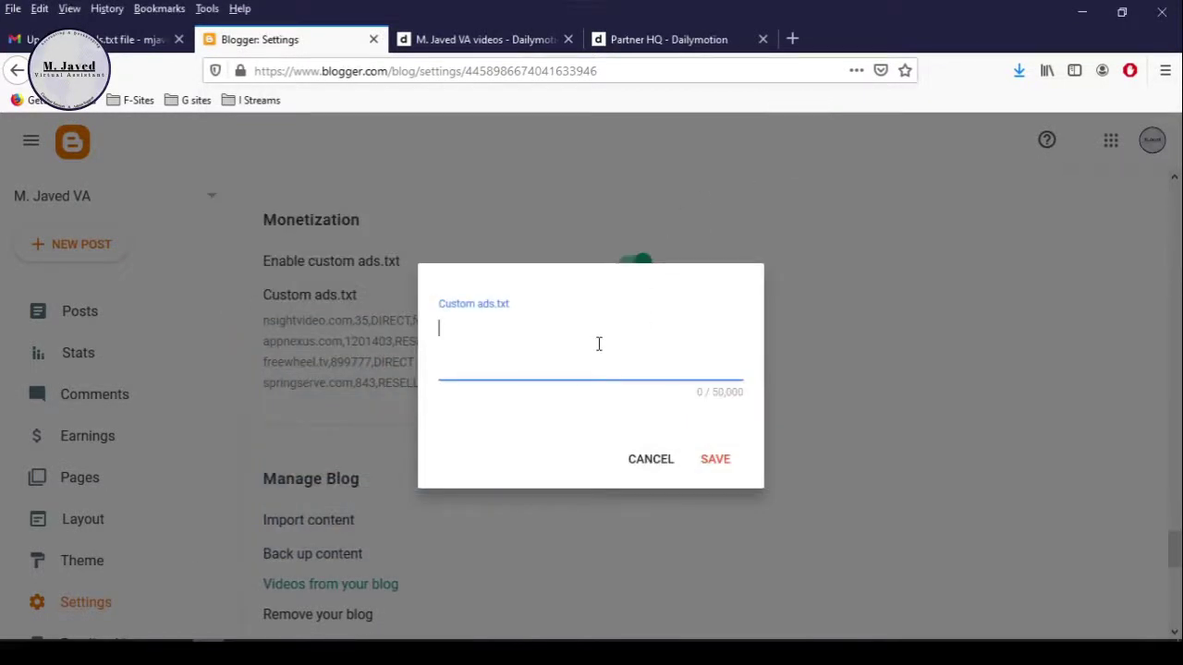
Paste the new lines, starting freewheel.tv,899777,DIRECT, into custom ads.txt and save.
key("ctrl+v")
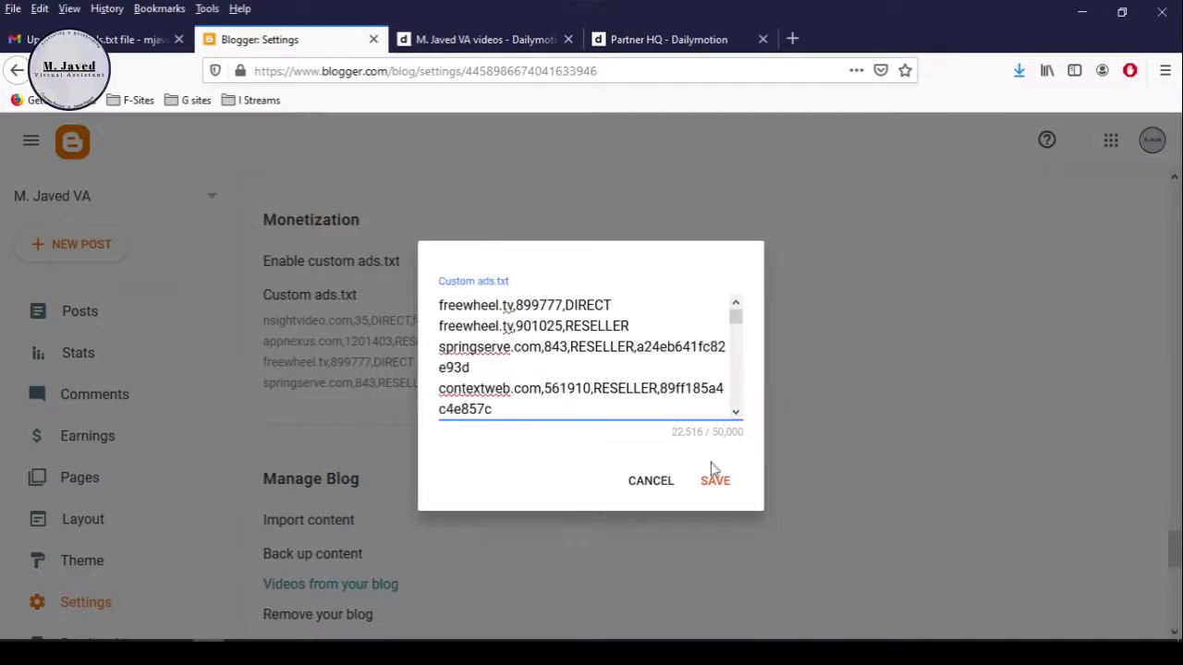
left_click(715, 480)
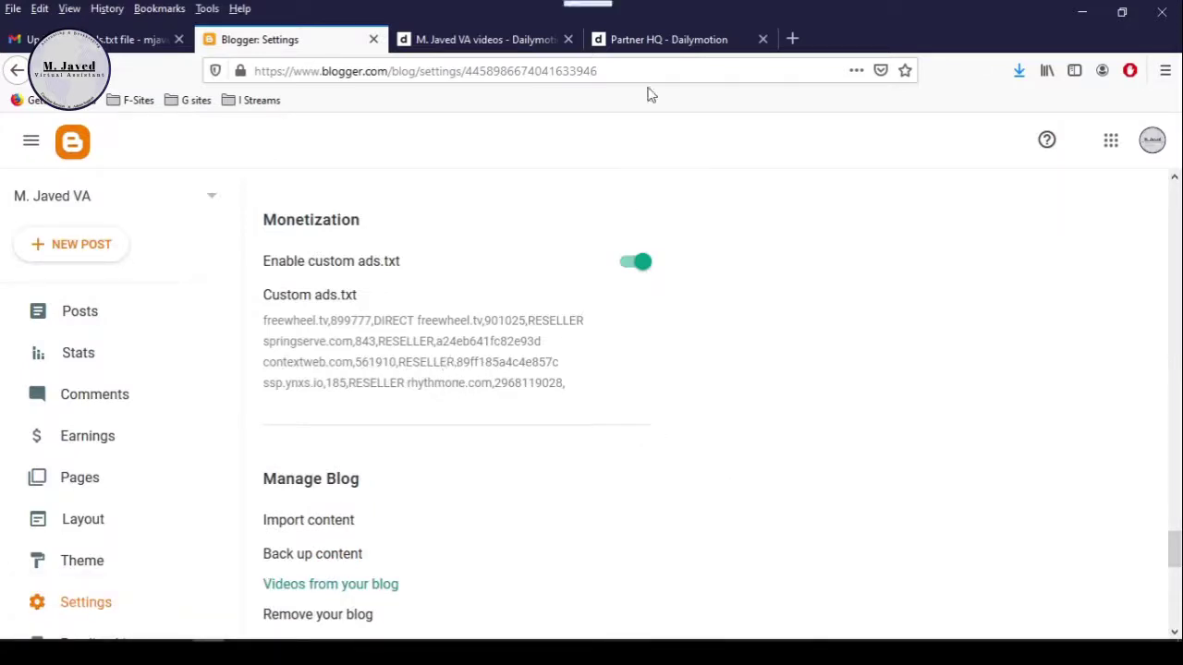
left_click(655, 44)
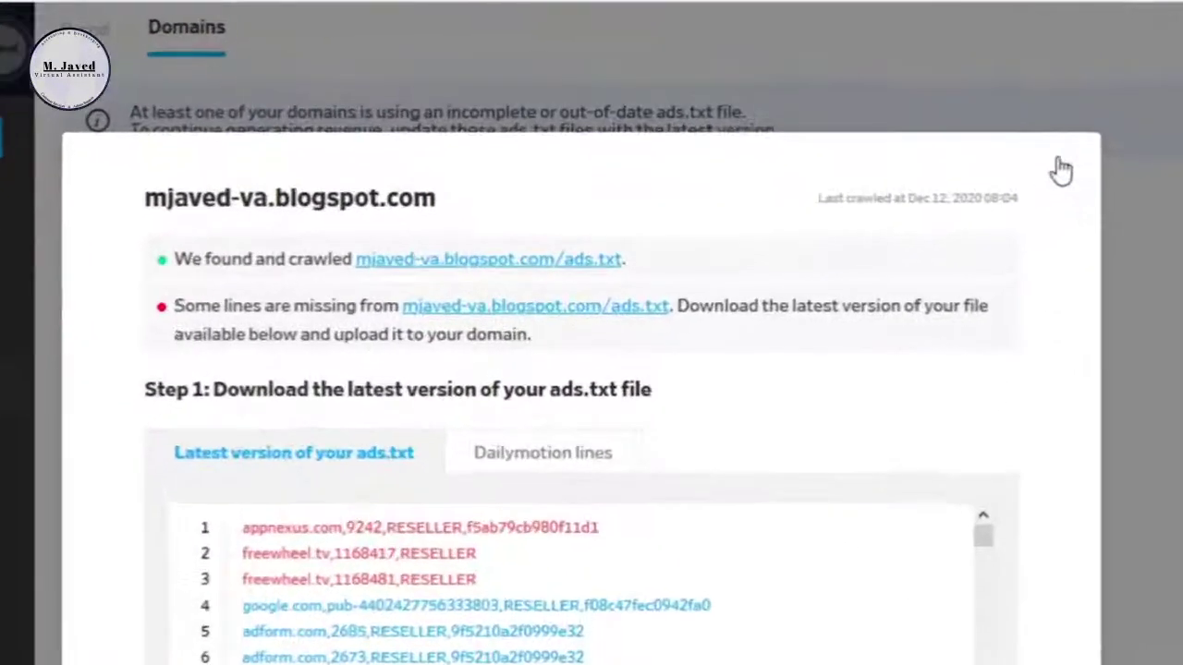
Close the outdated ads.txt report and confirm the blog's ads.txt now shows as up to date.
left_click(906, 207)
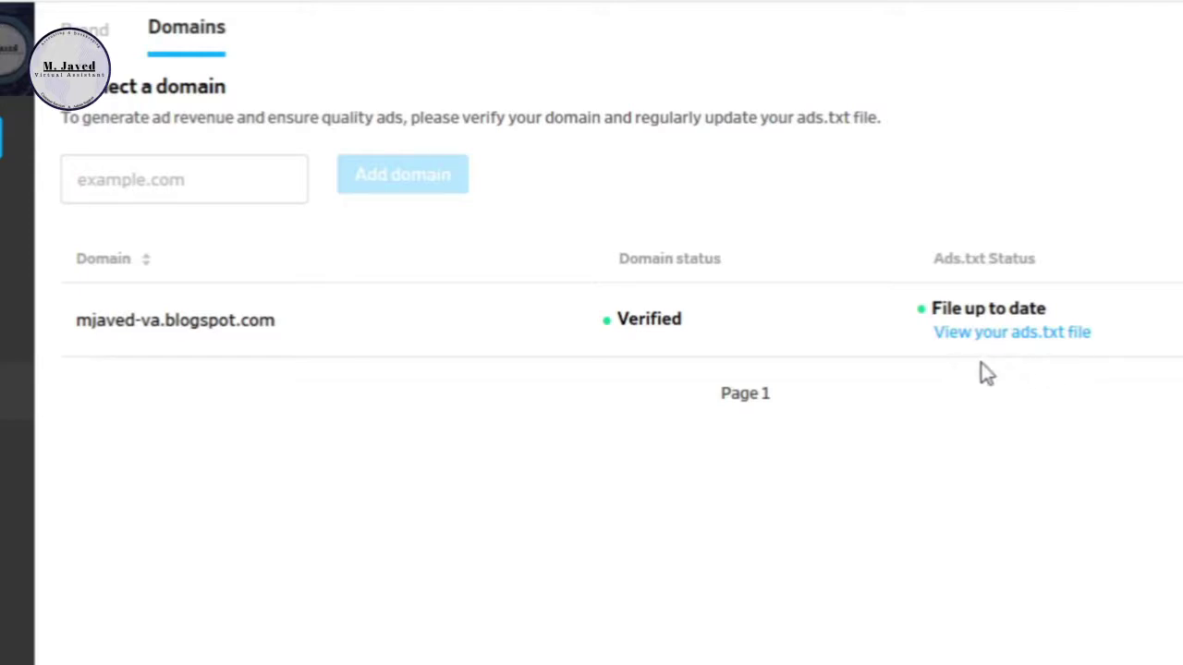
left_click(1008, 333)
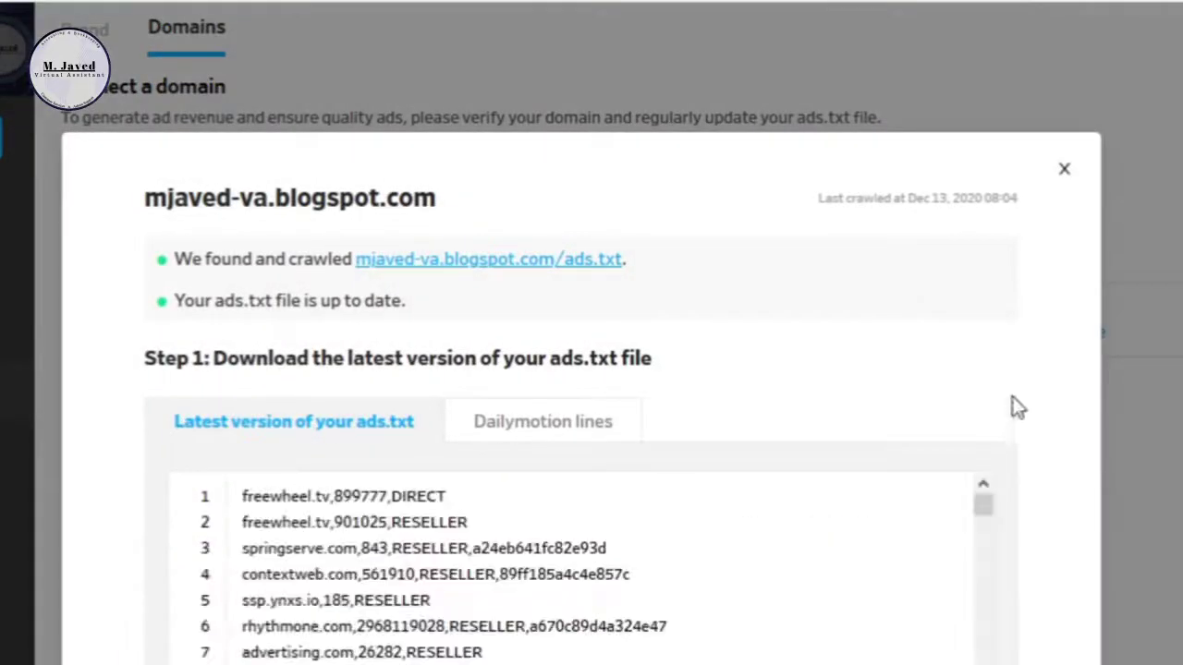